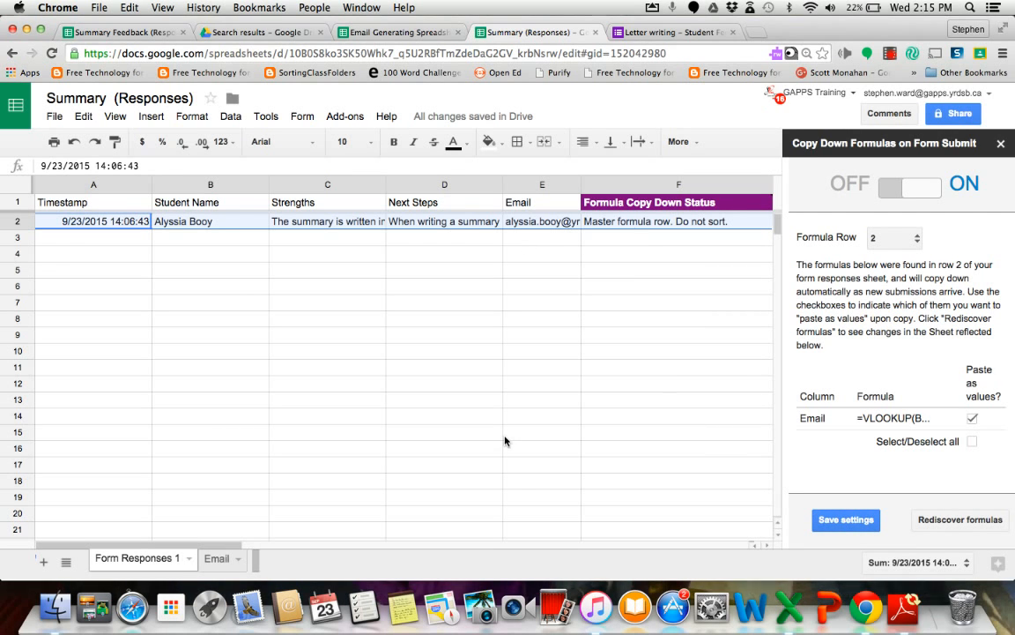
# - Save the Copy Down Formulas on Form Submit settings and close the add-on's sidebar
pyautogui.click(845, 518)
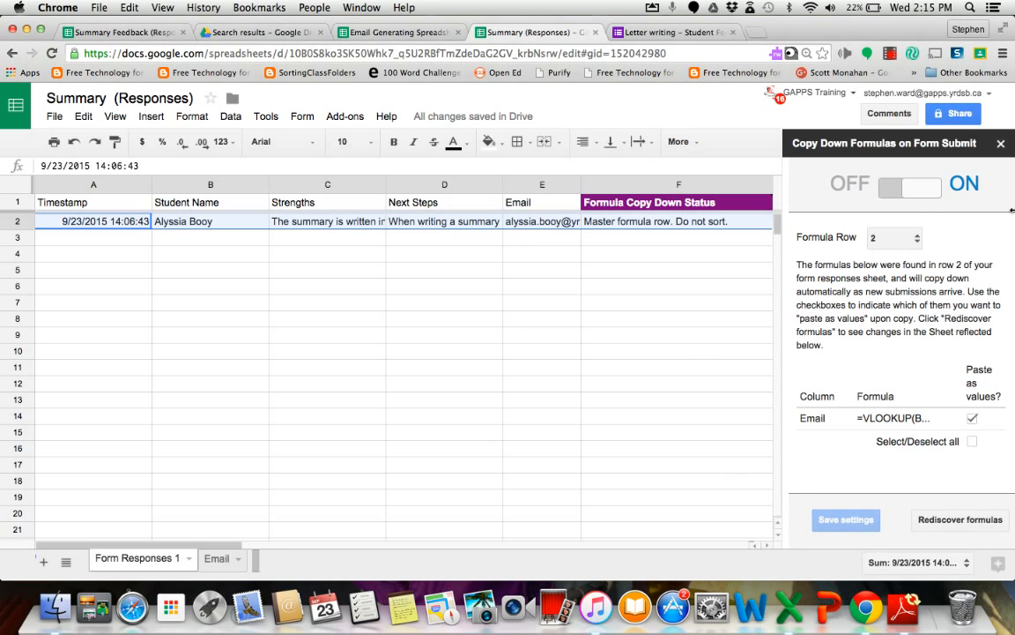
pyautogui.click(1001, 143)
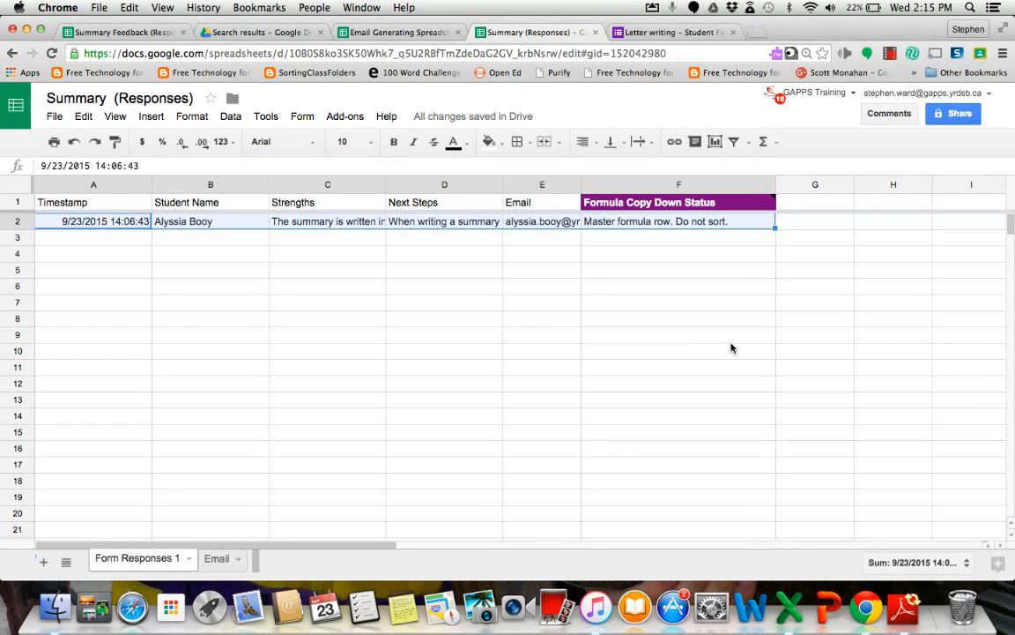
# - Launch the autoCrat add-on and start a new merge job
pyautogui.click(345, 116)
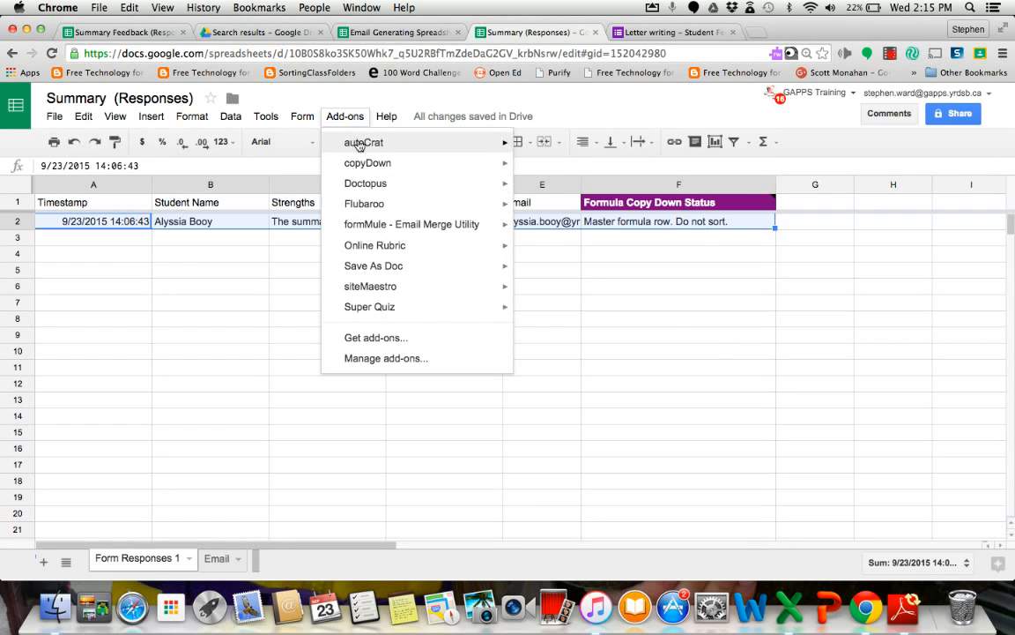
pyautogui.moveTo(359, 143)
pyautogui.click(564, 151)
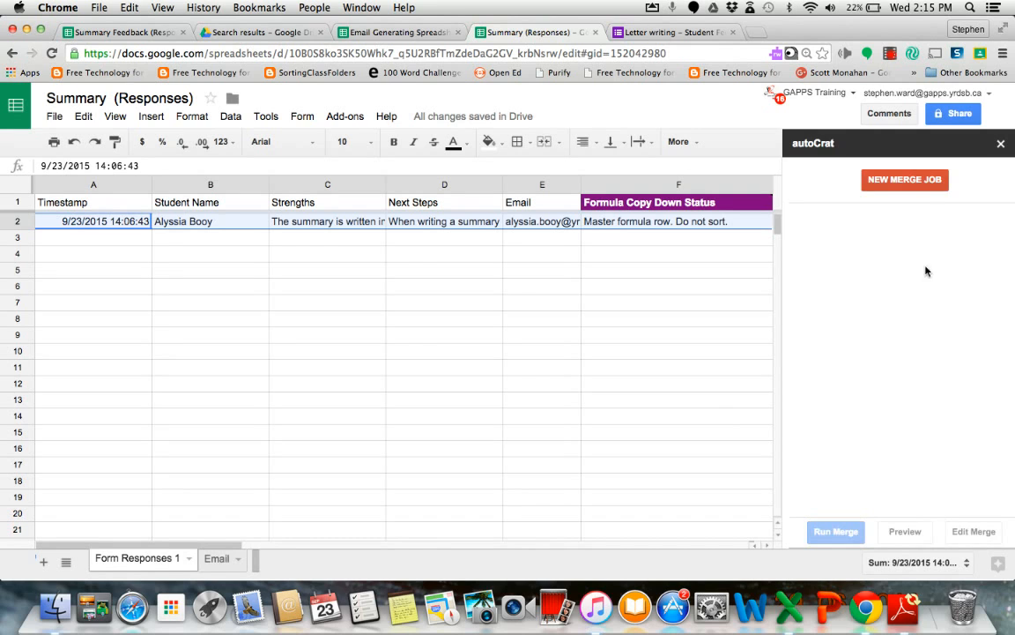
pyautogui.click(904, 183)
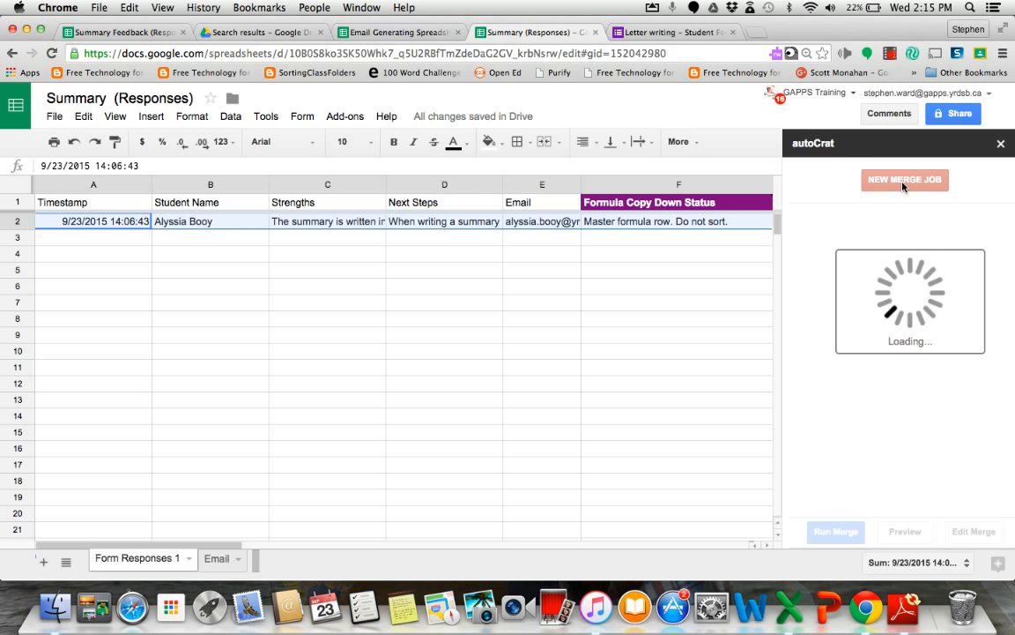
pyautogui.click(903, 180)
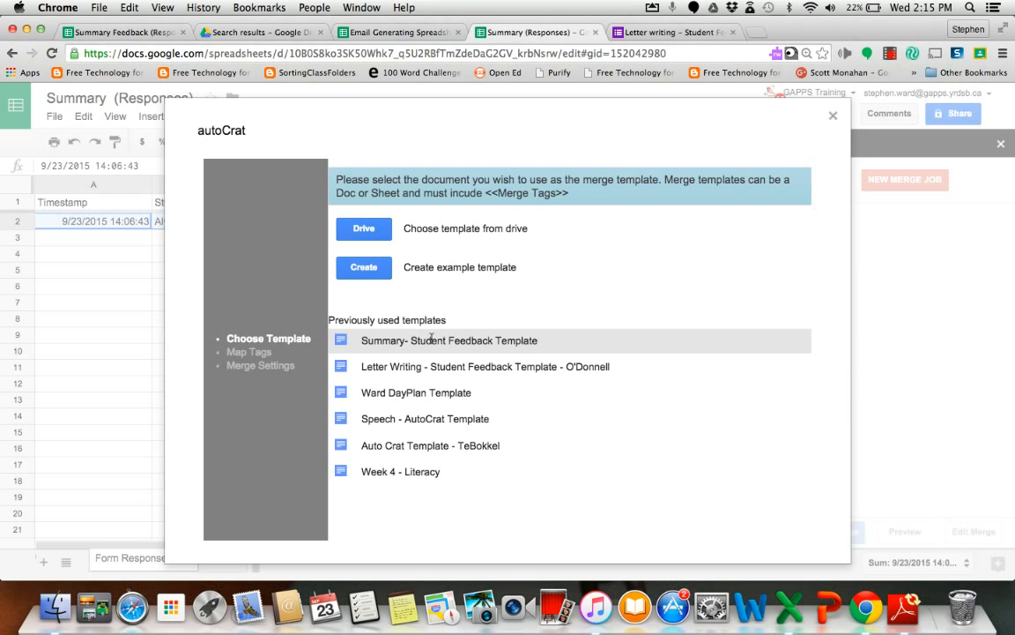
# - Search Drive for "summary" and choose the Summary- Student Feedback Template document as the merge template
pyautogui.click(365, 228)
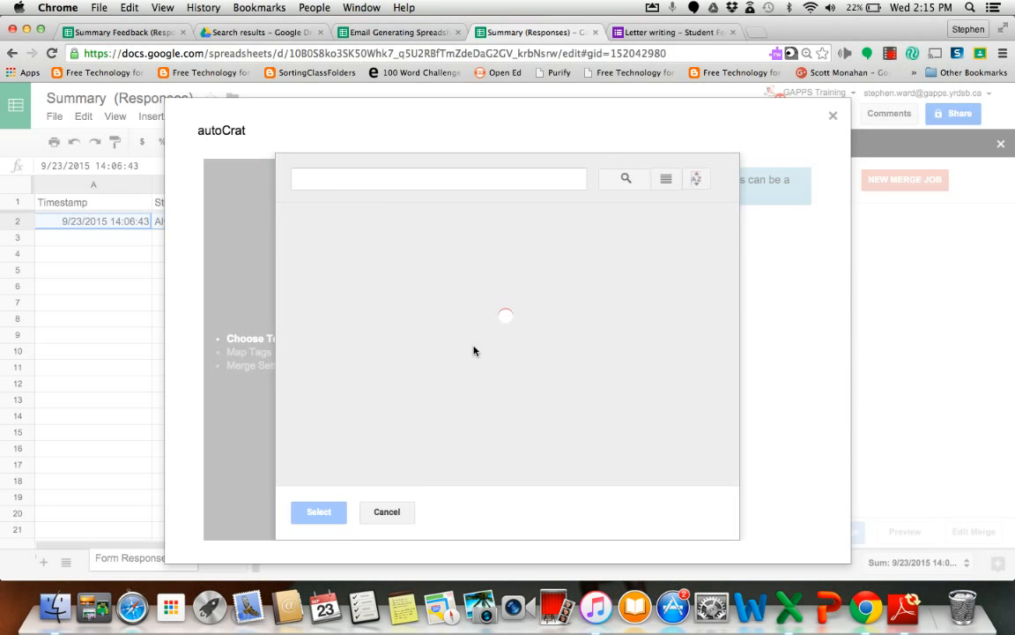
pyautogui.click(350, 175)
pyautogui.write('summary')
pyautogui.press('Return')
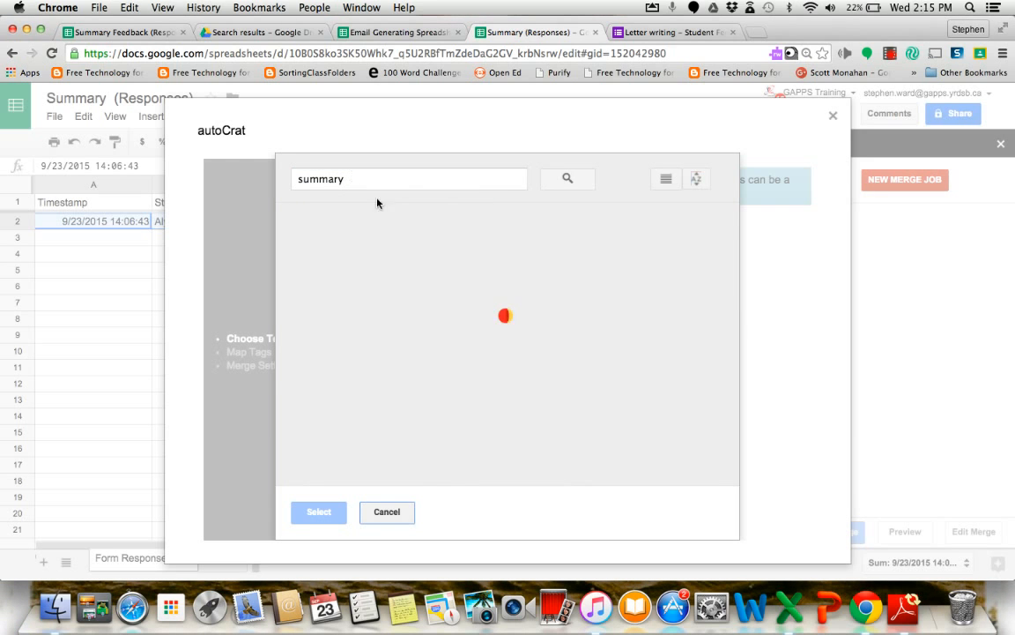
pyautogui.click(479, 317)
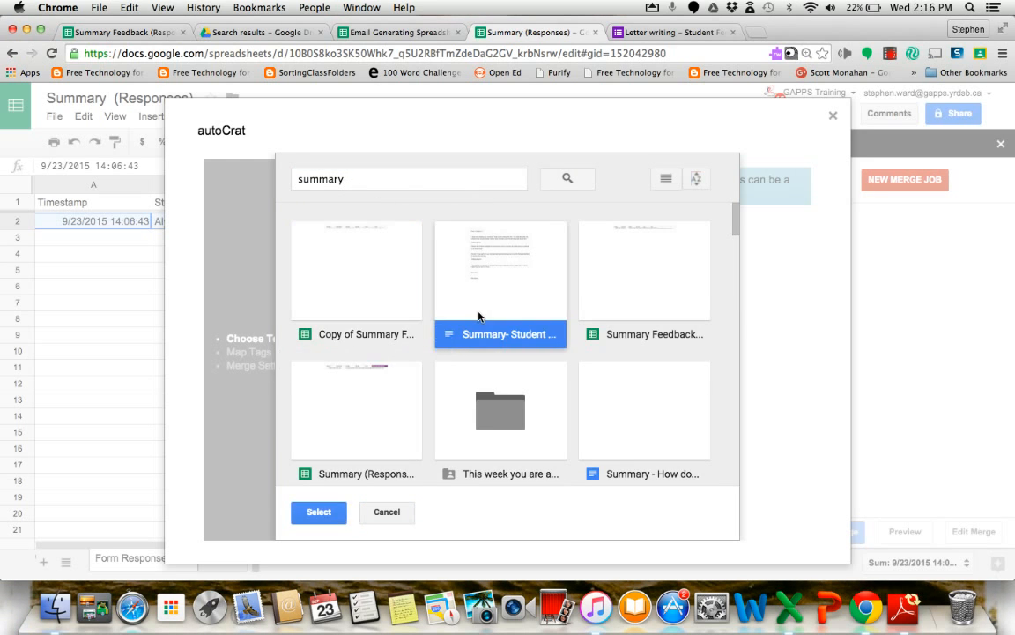
pyautogui.click(321, 518)
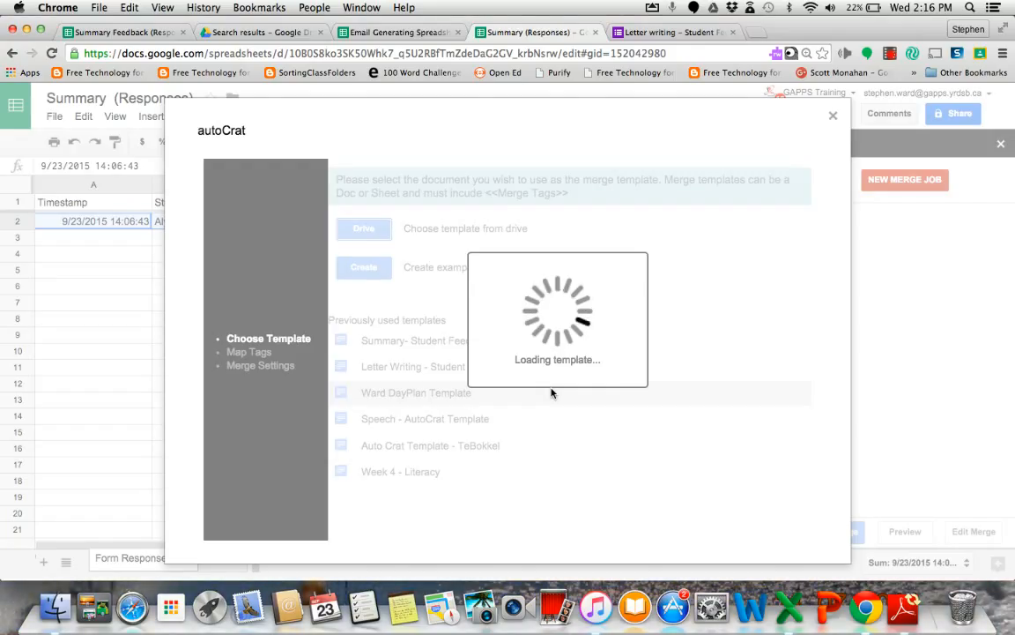
# - Name the merge job "Summary Feedback"
pyautogui.click(504, 344)
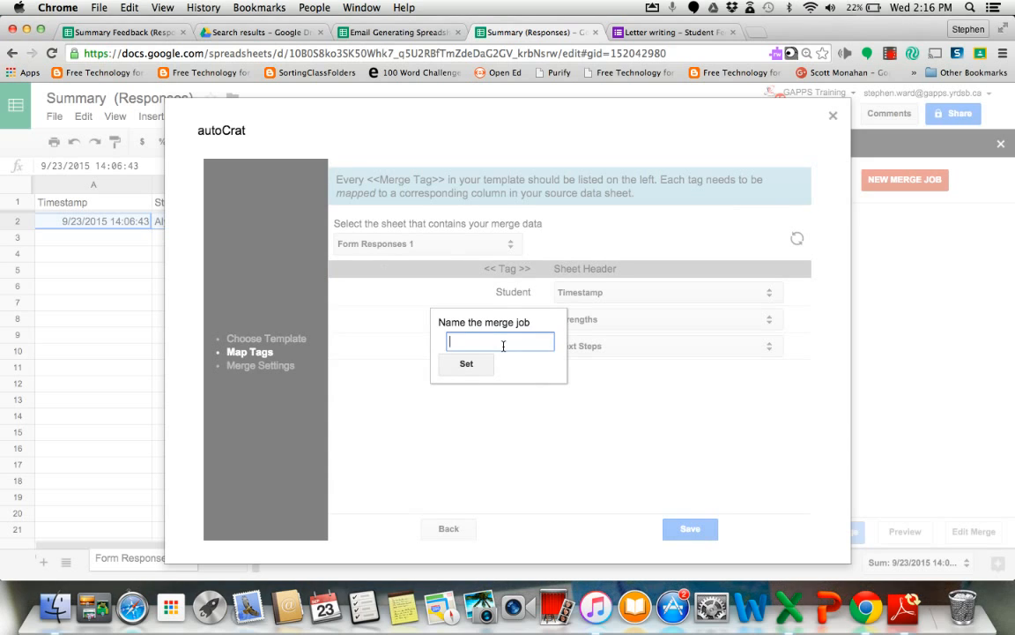
pyautogui.write('Summary Feedback')
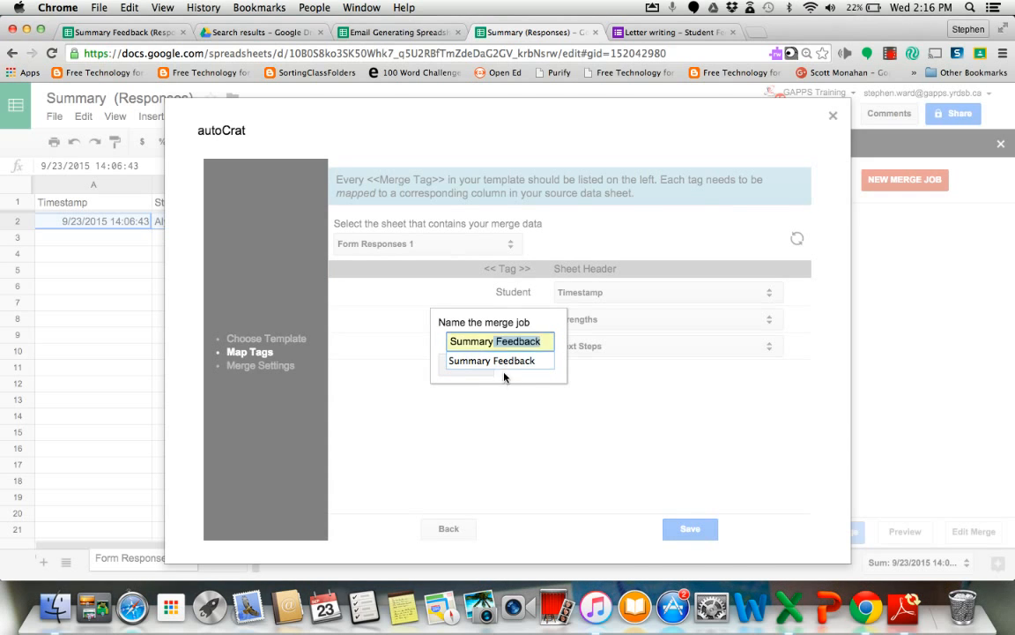
pyautogui.click(499, 361)
pyautogui.click(470, 362)
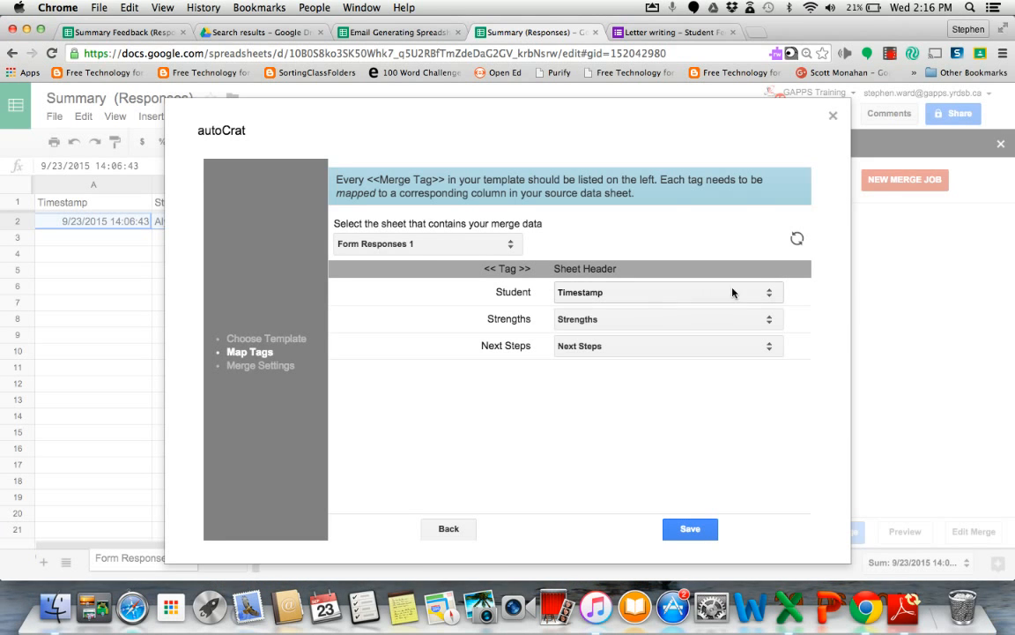
# - Map the Student tag to the Student Name column and save the tag mapping
pyautogui.click(769, 293)
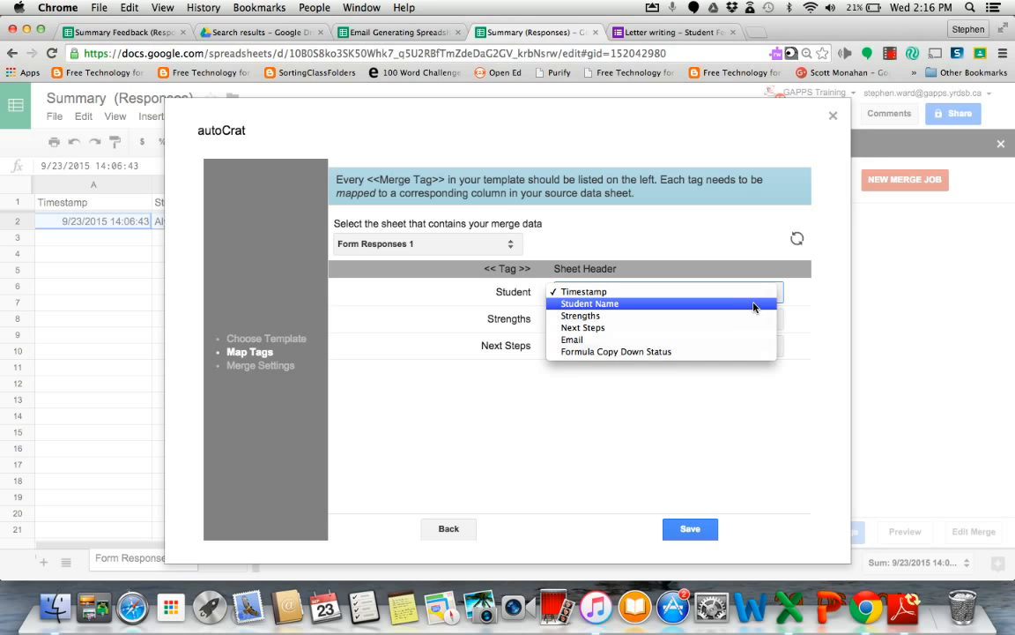
pyautogui.click(754, 304)
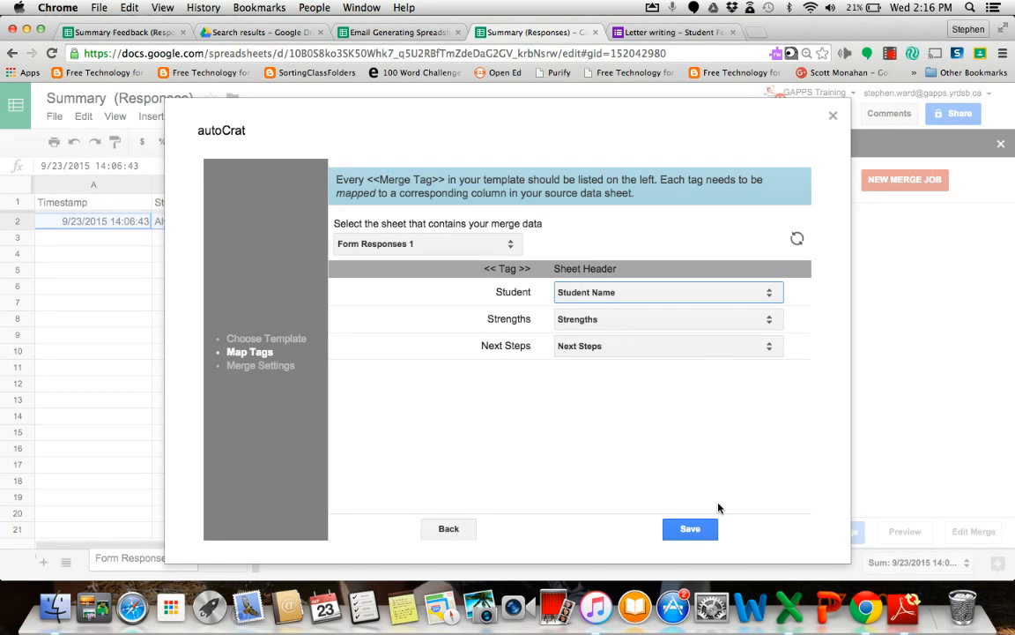
pyautogui.click(711, 527)
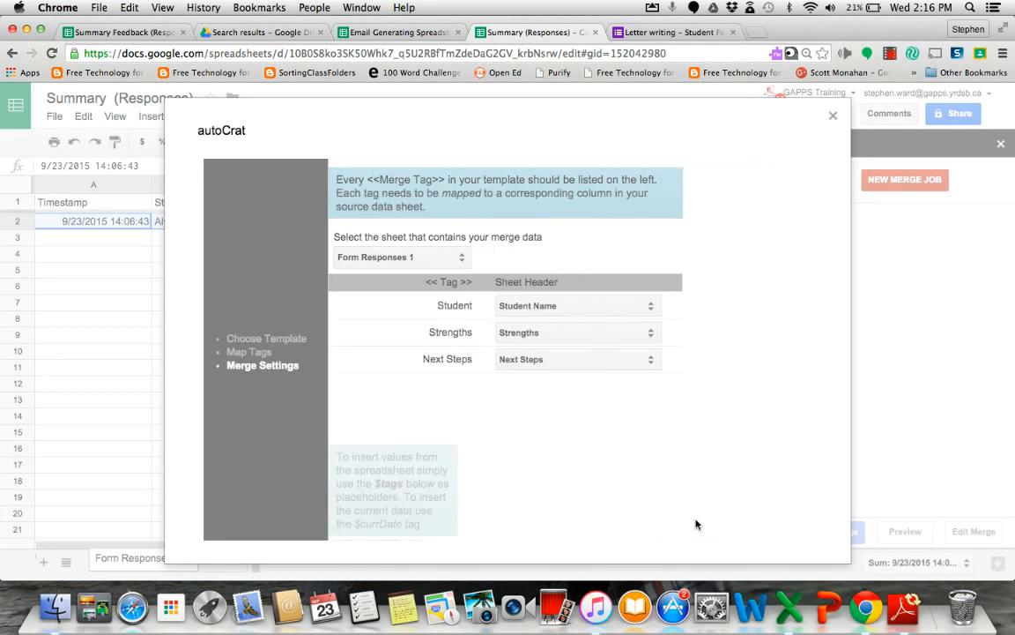
# - Set the file naming convention to $studentName and keep Google Doc as the file type
pyautogui.click(426, 293)
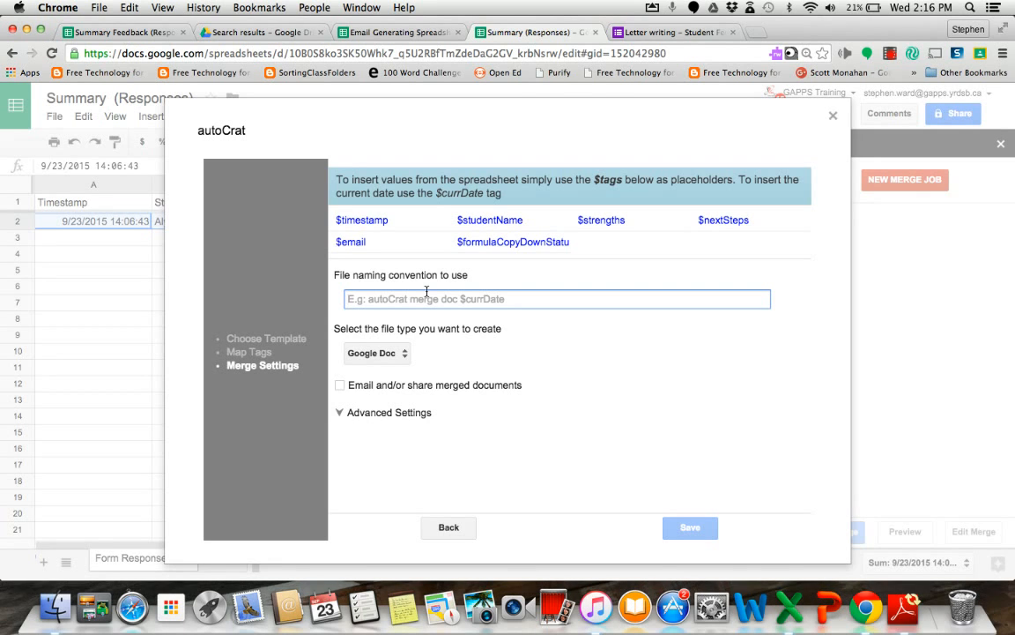
pyautogui.write('$')
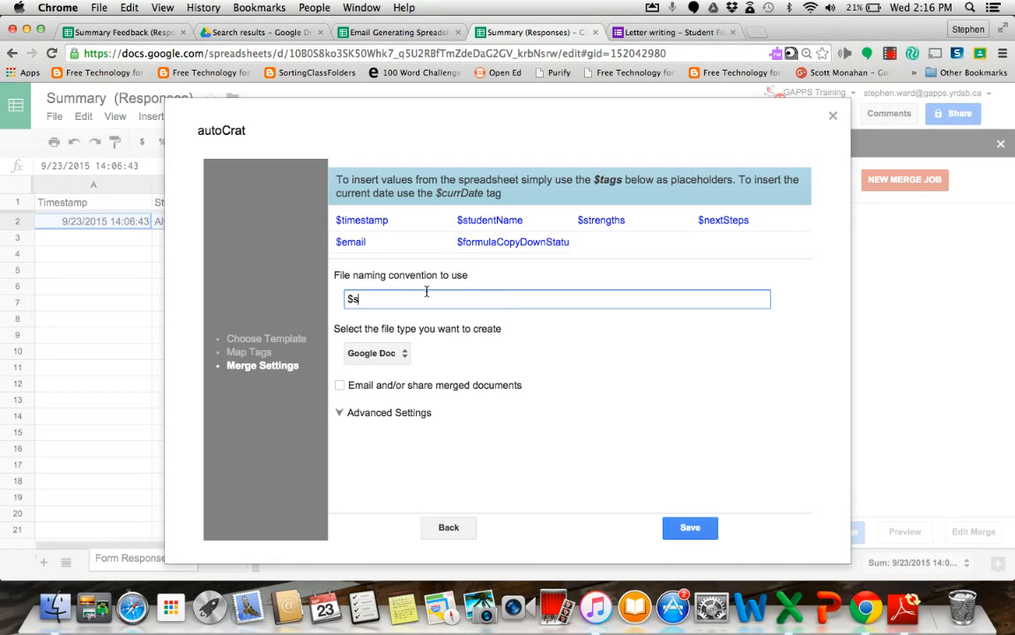
pyautogui.write('studentn')
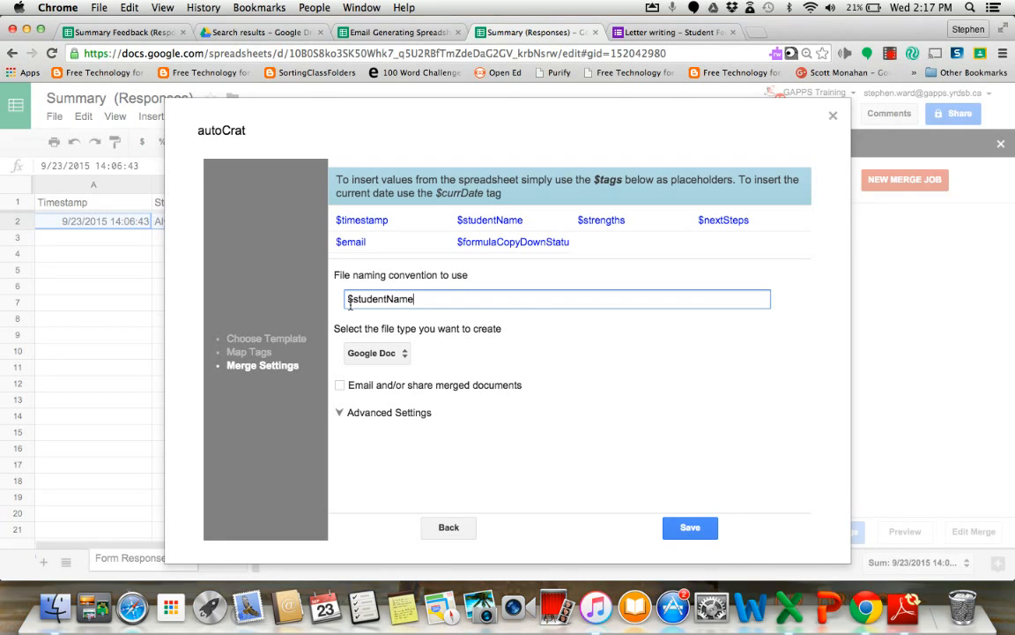
pyautogui.click(396, 353)
pyautogui.click(392, 354)
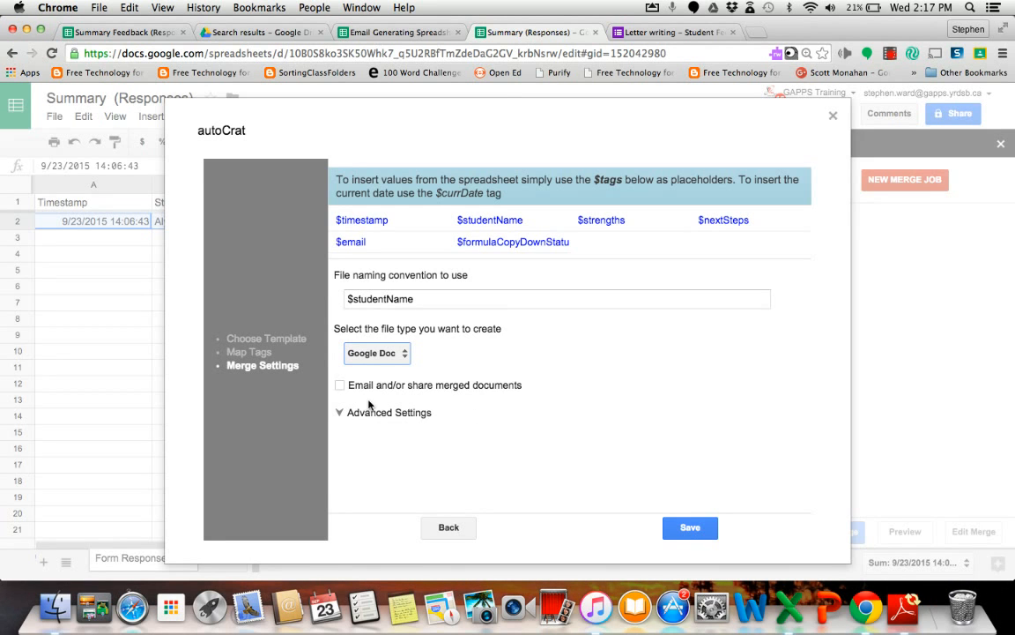
# - Enable emailing of merged documents, addressed to $email, with the subject "Feedback from" followed by the teacher's name
pyautogui.click(340, 385)
pyautogui.scroll(-2, 446, 384)
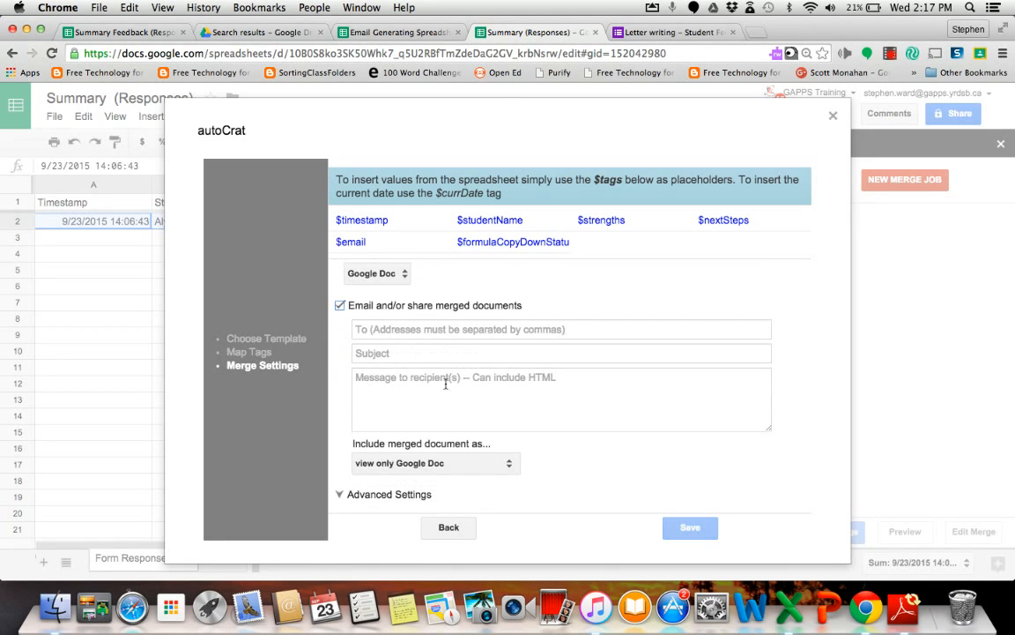
pyautogui.click(389, 332)
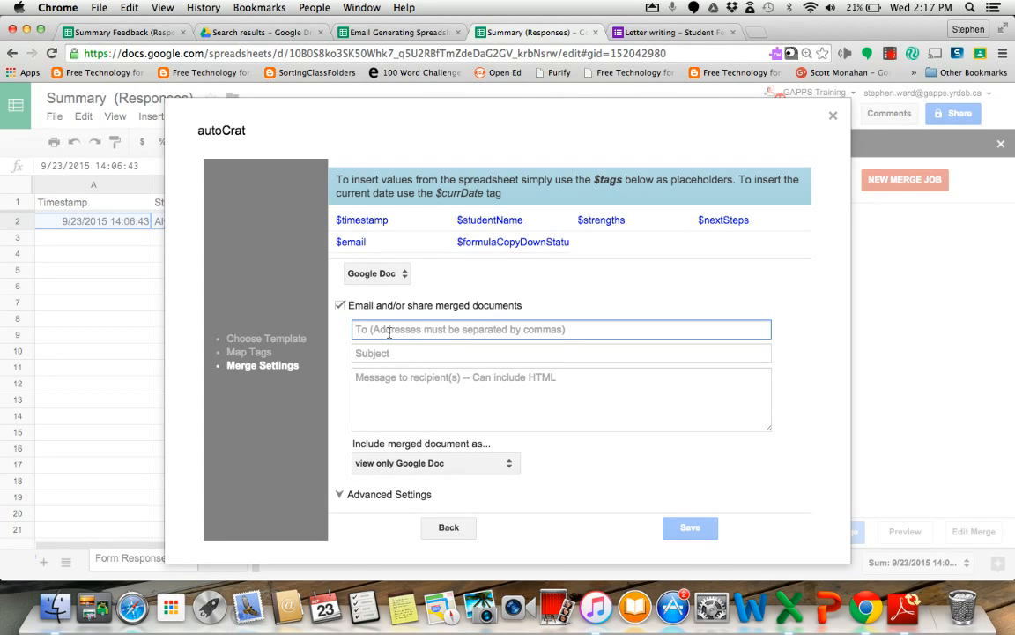
pyautogui.write('$')
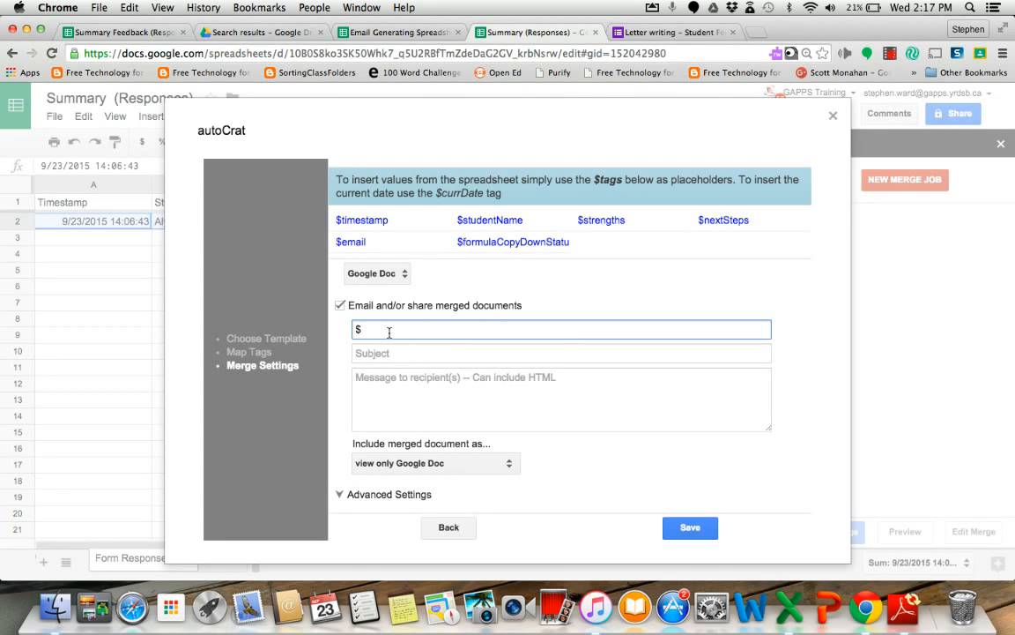
pyautogui.write('email')
pyautogui.click(403, 353)
pyautogui.write('Fee')
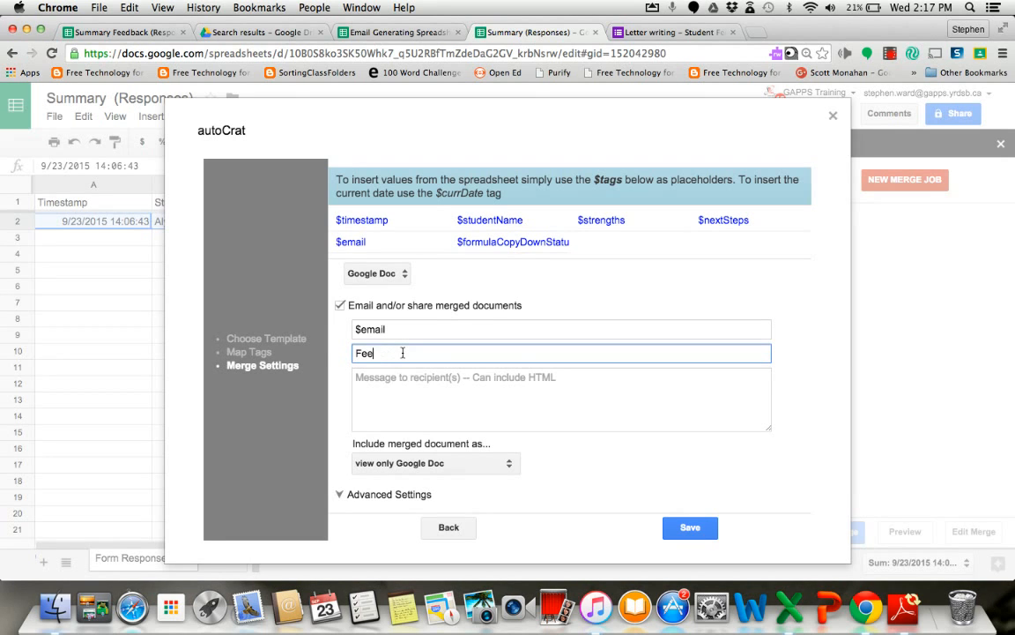
pyautogui.write('dback from Ms. Booy')
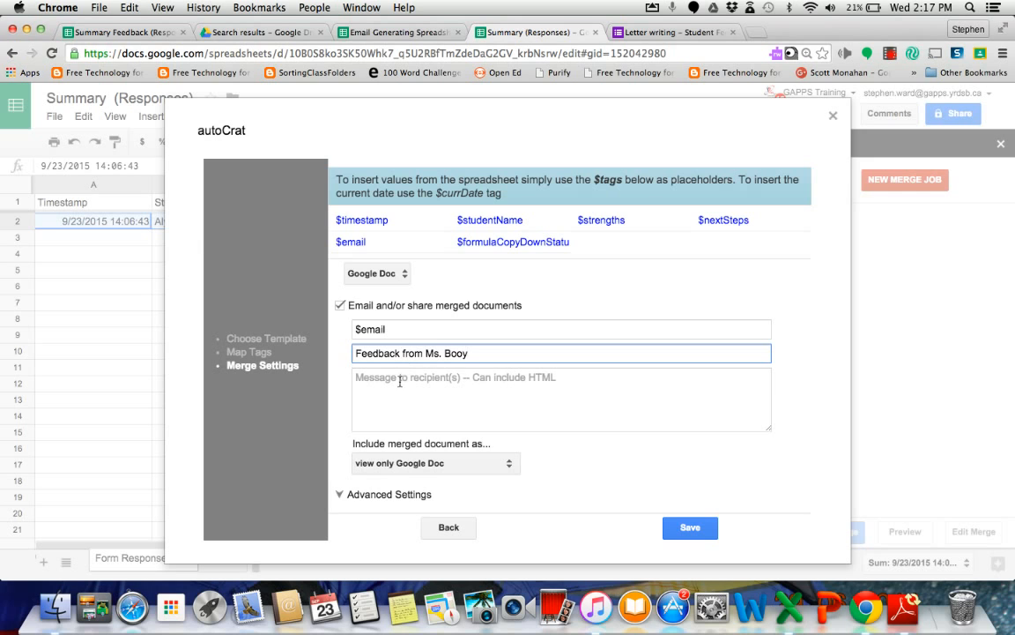
# - Write the message "Attached to this email, you will find feedback." and include the merged document as a PDF file attachment
pyautogui.click(401, 381)
pyautogui.write('Da')
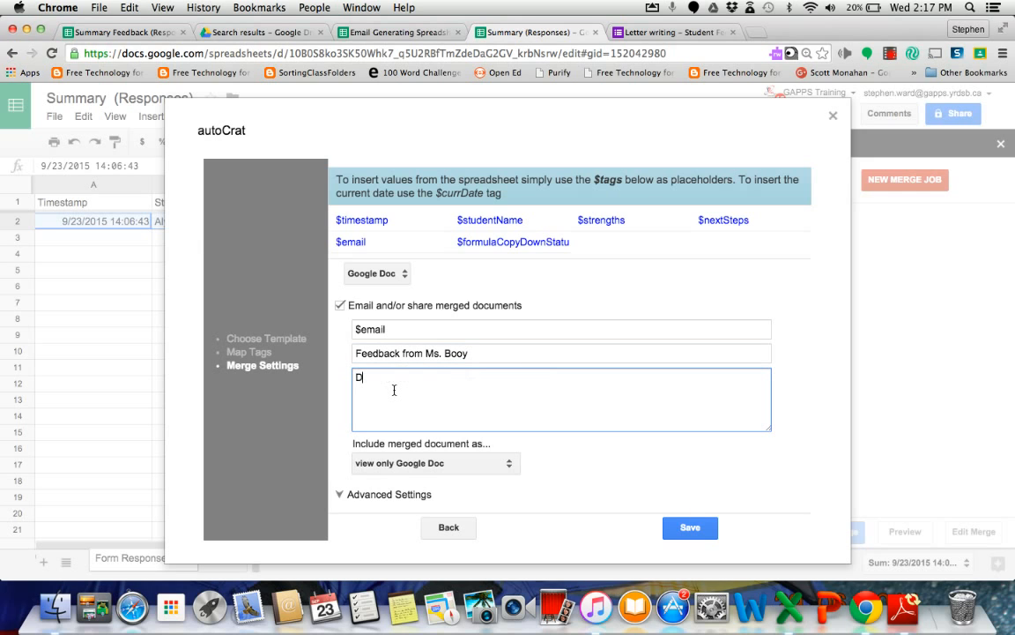
pyautogui.press('BackSpace')
pyautogui.press('BackSpace')
pyautogui.write('A')
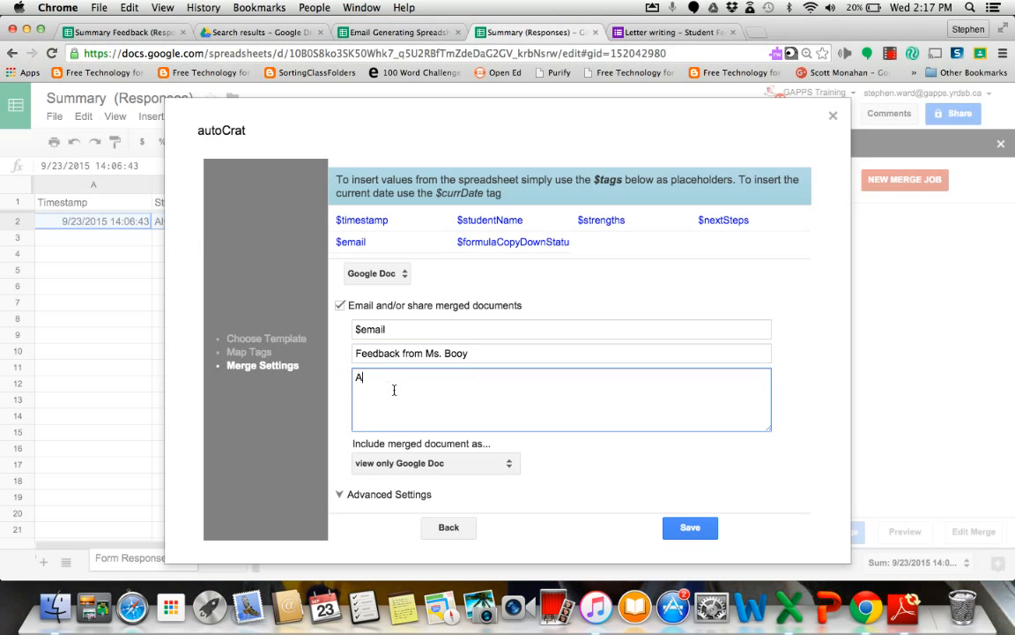
pyautogui.write('ttached to this email, you will find feedback.')
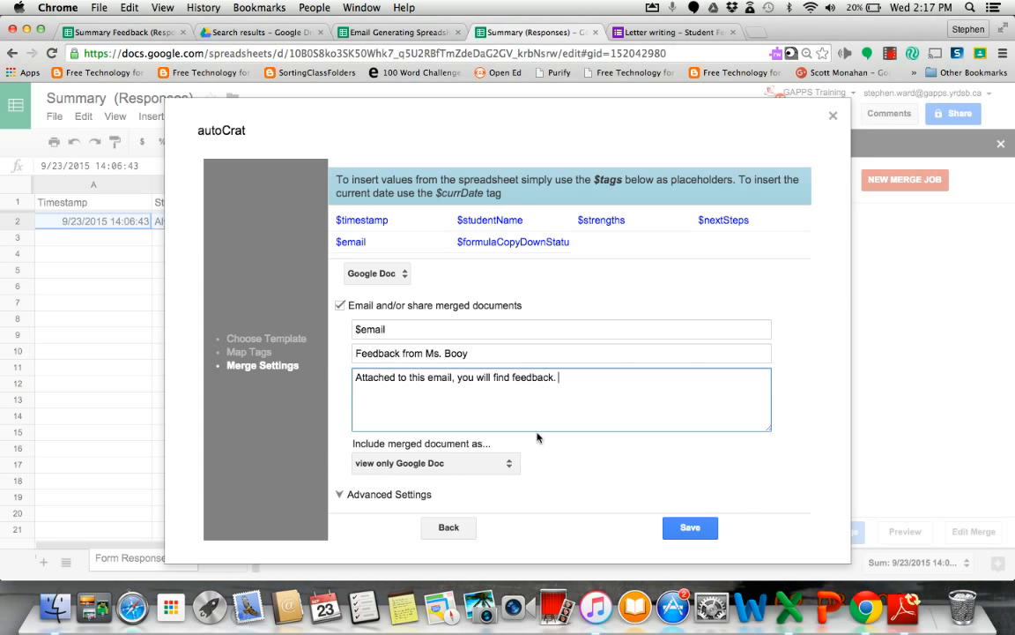
pyautogui.click(511, 464)
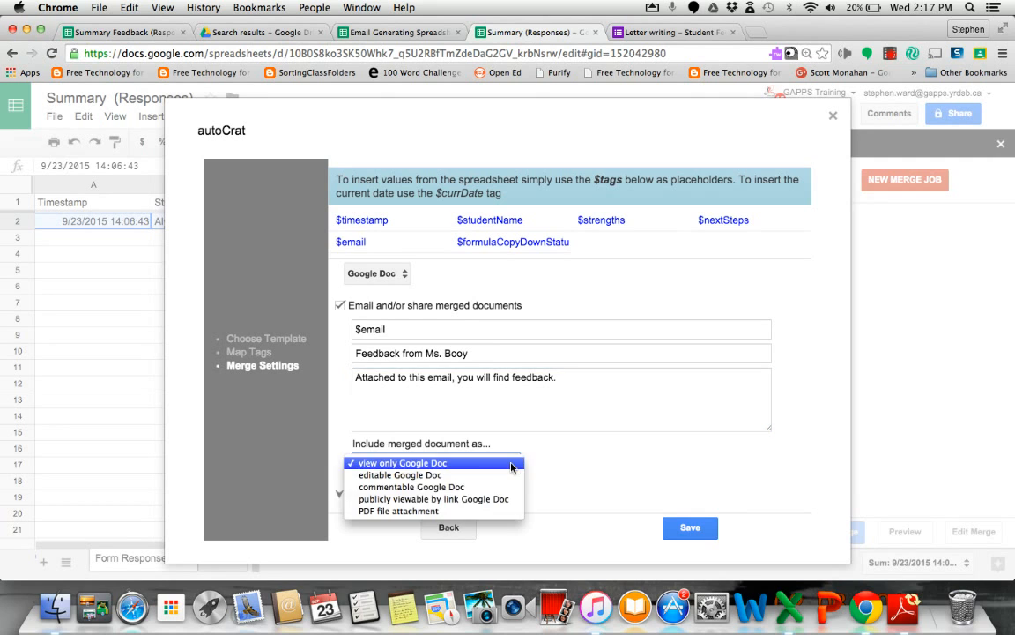
pyautogui.click(475, 511)
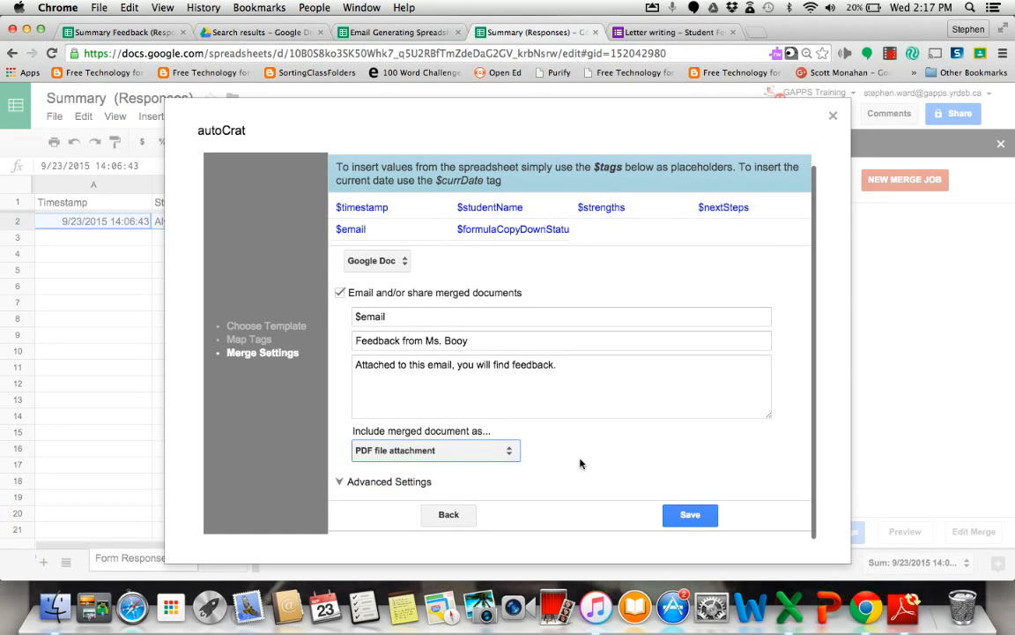
# - Have autoCrat run when new forms are submitted, save the merge job and close the autoCrat sidebar
pyautogui.click(344, 480)
pyautogui.scroll(-5, 453, 431)
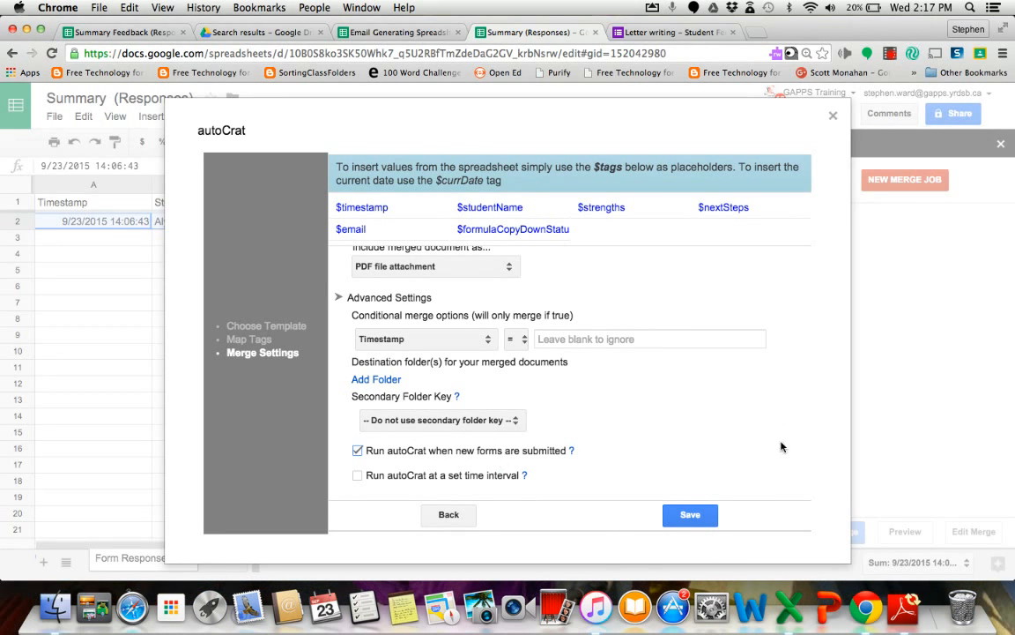
pyautogui.click(697, 513)
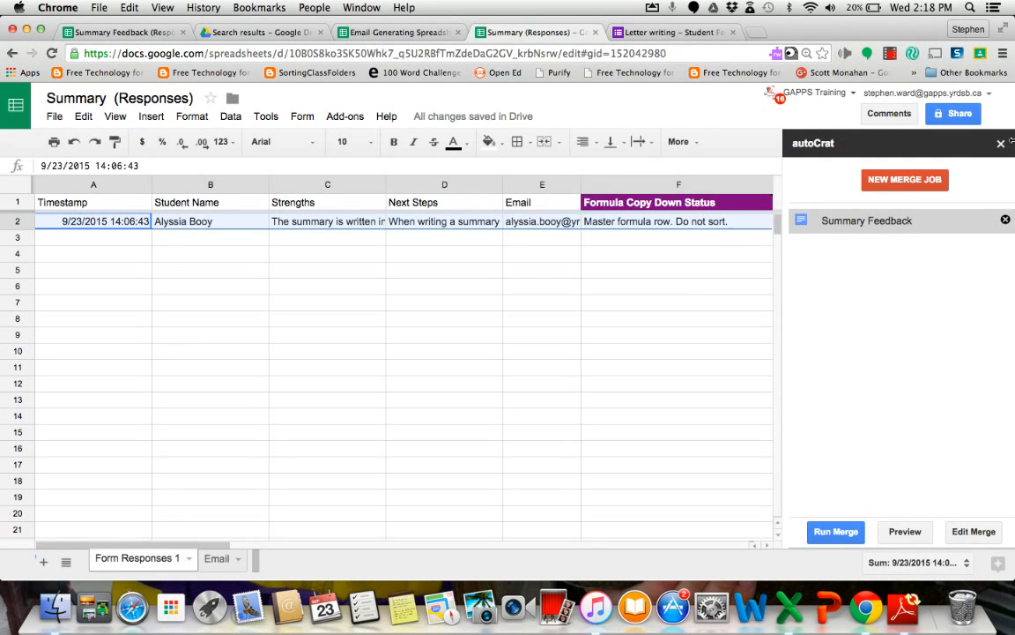
pyautogui.click(1001, 145)
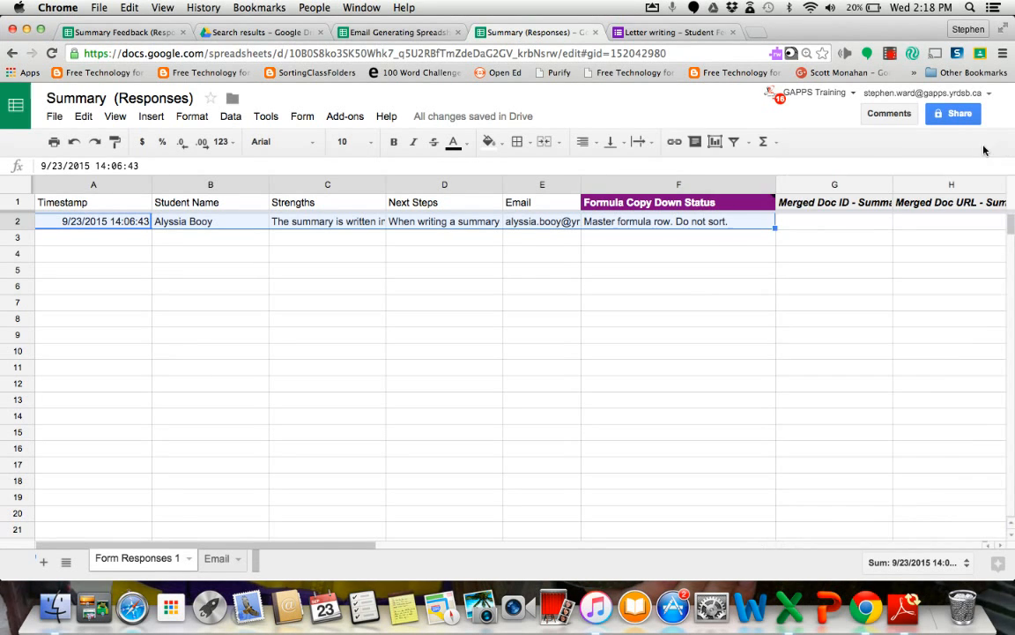
pyautogui.click(649, 39)
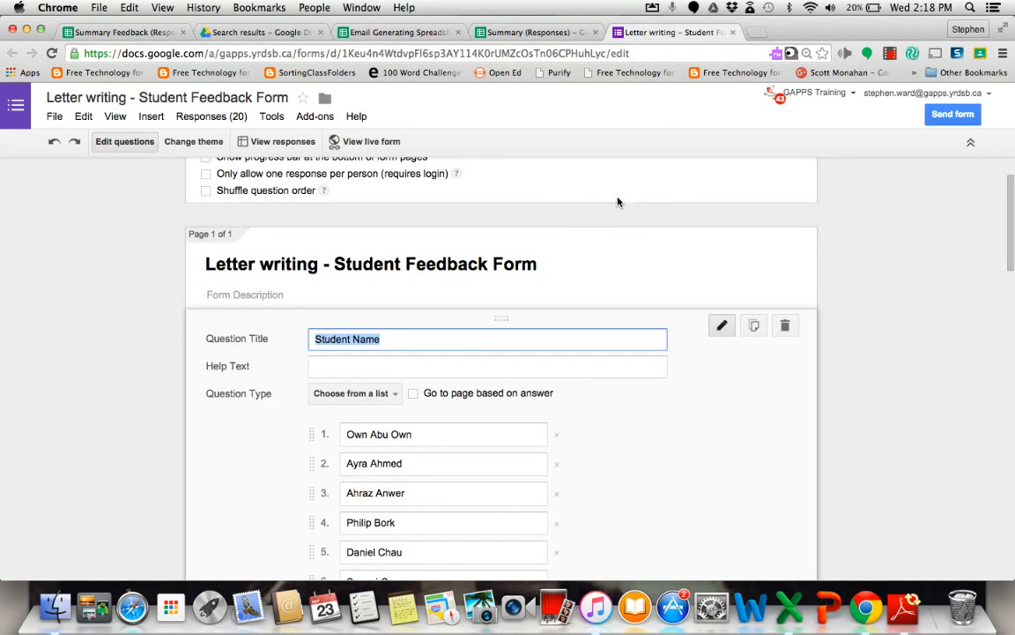
pyautogui.click(511, 36)
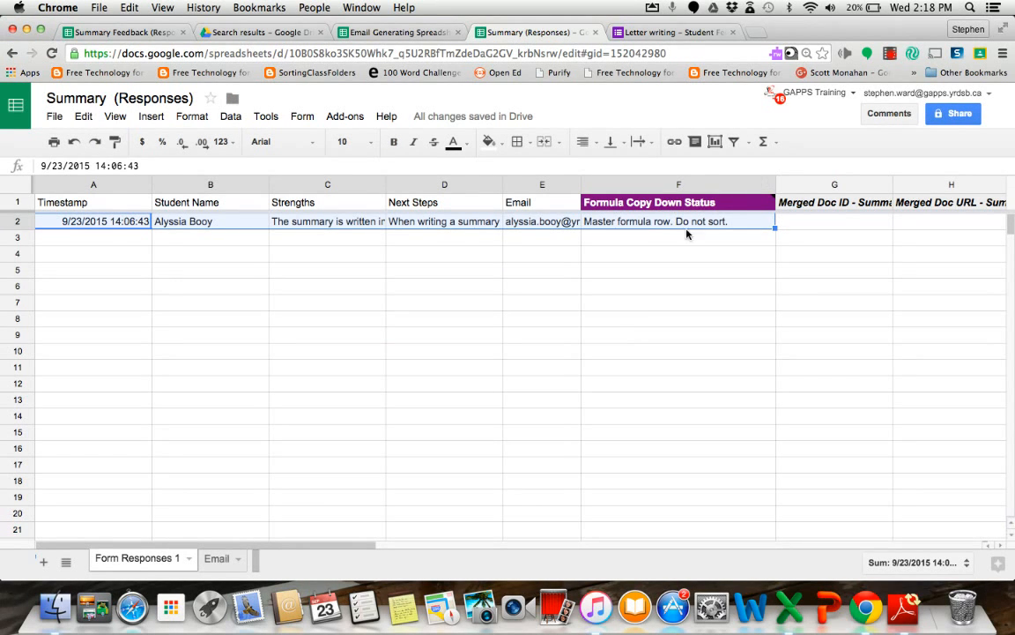
# - Close the Letter writing - Student Feedback Form
pyautogui.click(260, 34)
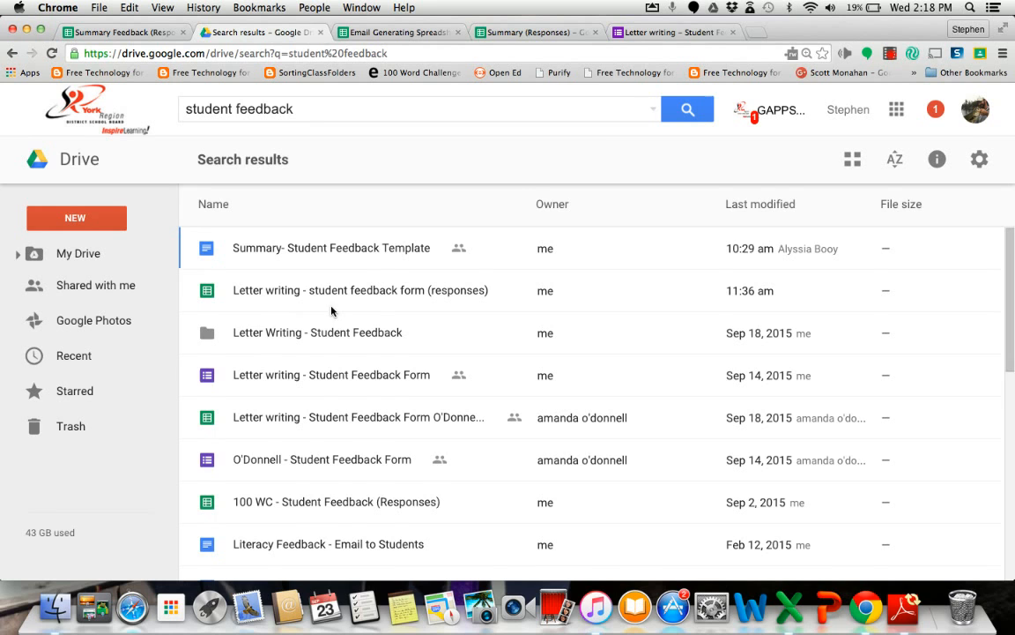
pyautogui.click(681, 32)
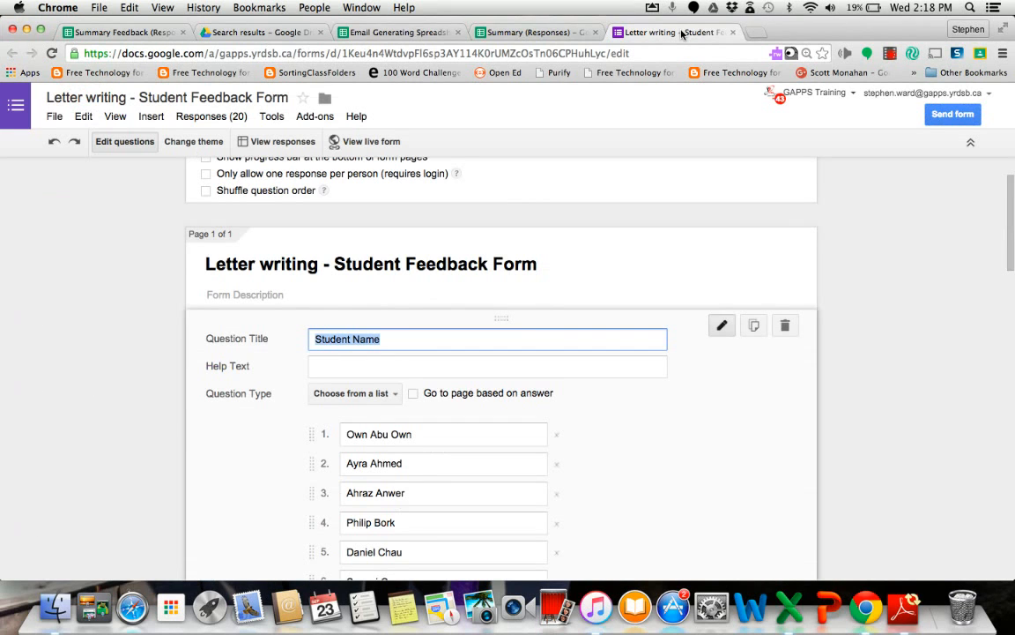
pyautogui.press('super+w')
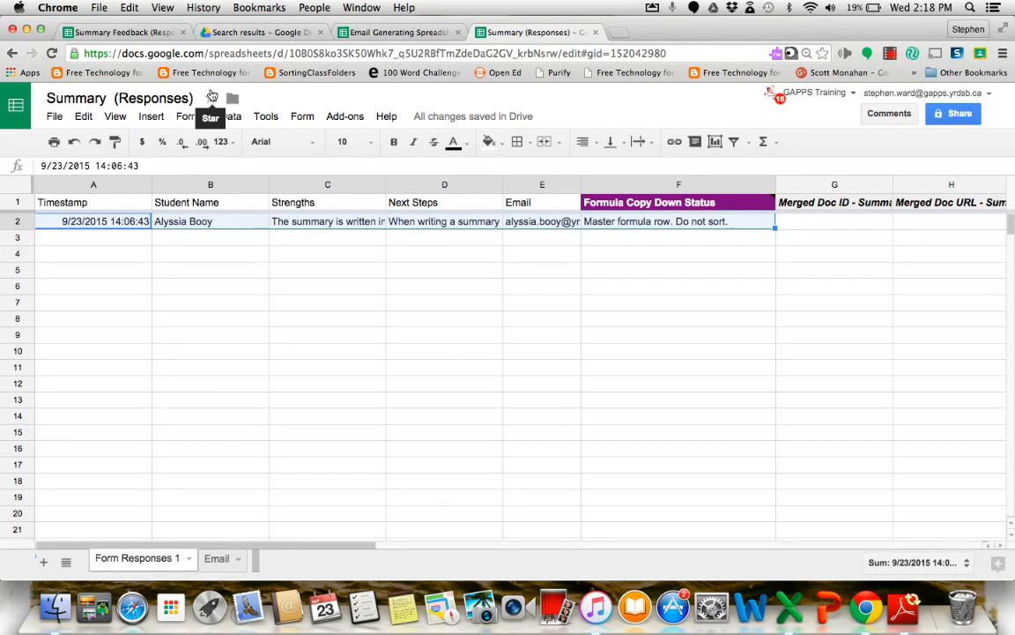
# - Search Drive for "summary form" and open the live version of the Summary form
pyautogui.click(231, 33)
pyautogui.click(232, 108)
pyautogui.moveTo(293, 109); pyautogui.dragTo(172, 110)
pyautogui.write('su')
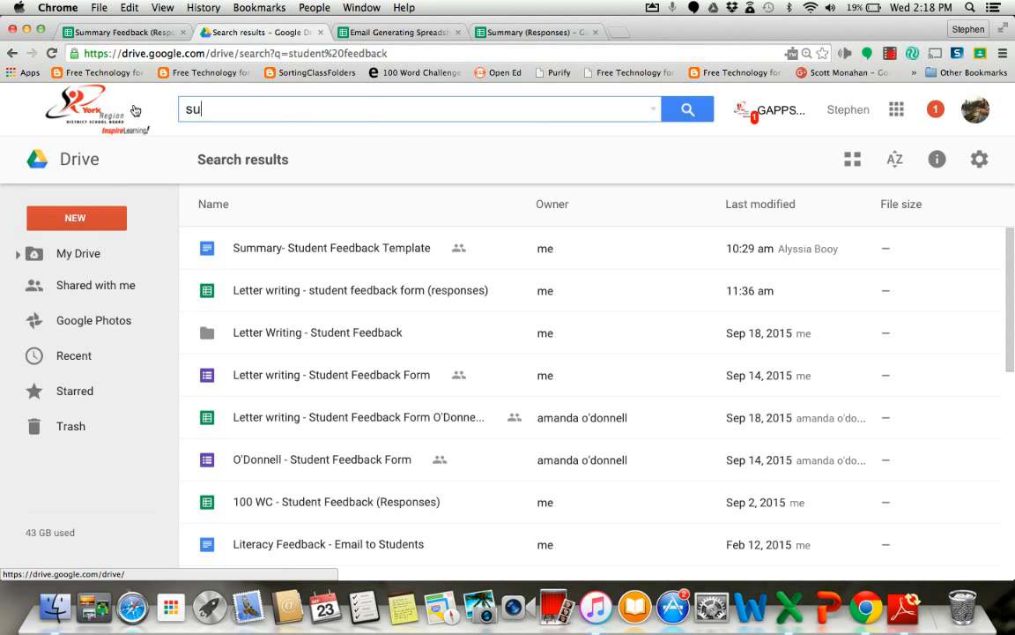
pyautogui.write('mmary form')
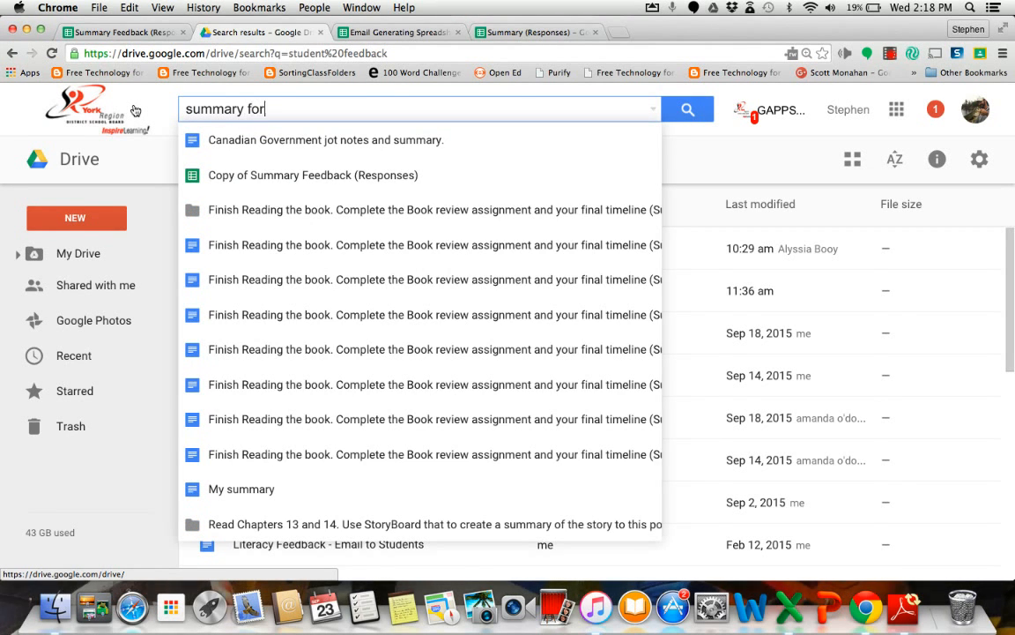
pyautogui.press('Return')
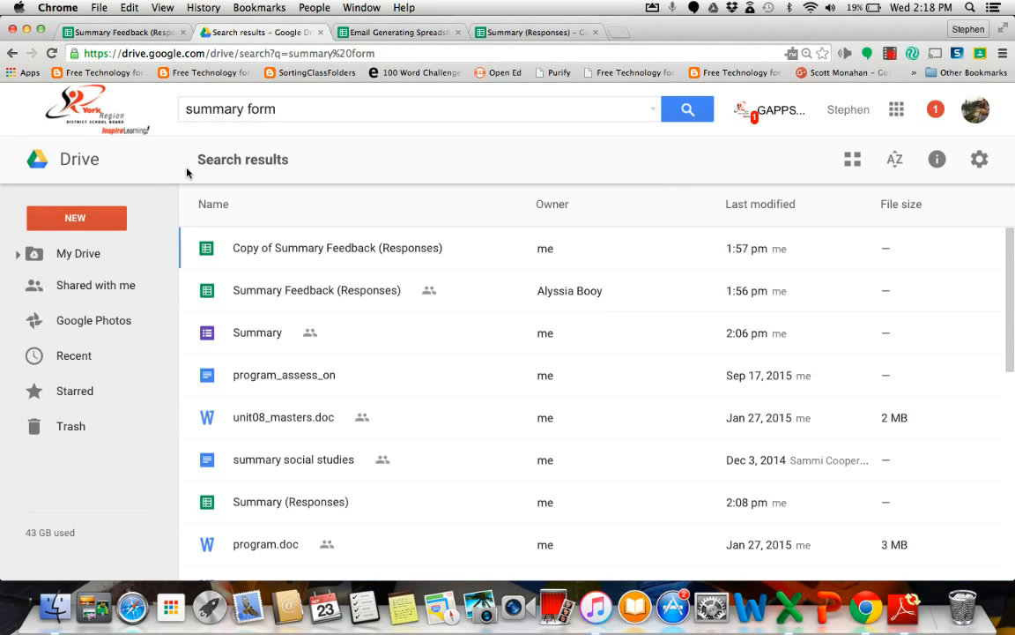
pyautogui.click(251, 327)
pyautogui.doubleClick(251, 326)
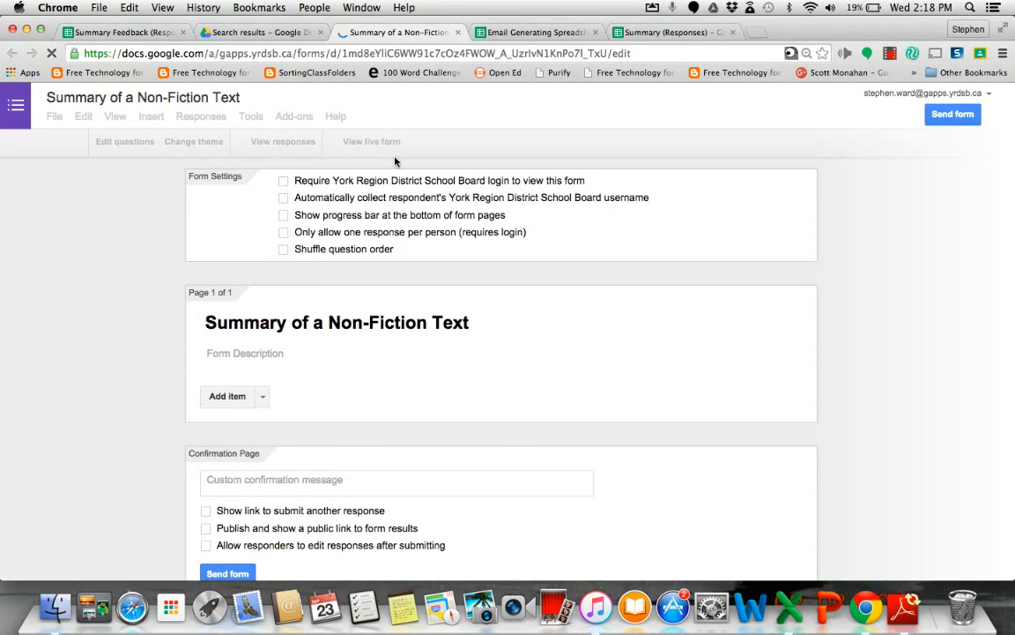
pyautogui.click(335, 141)
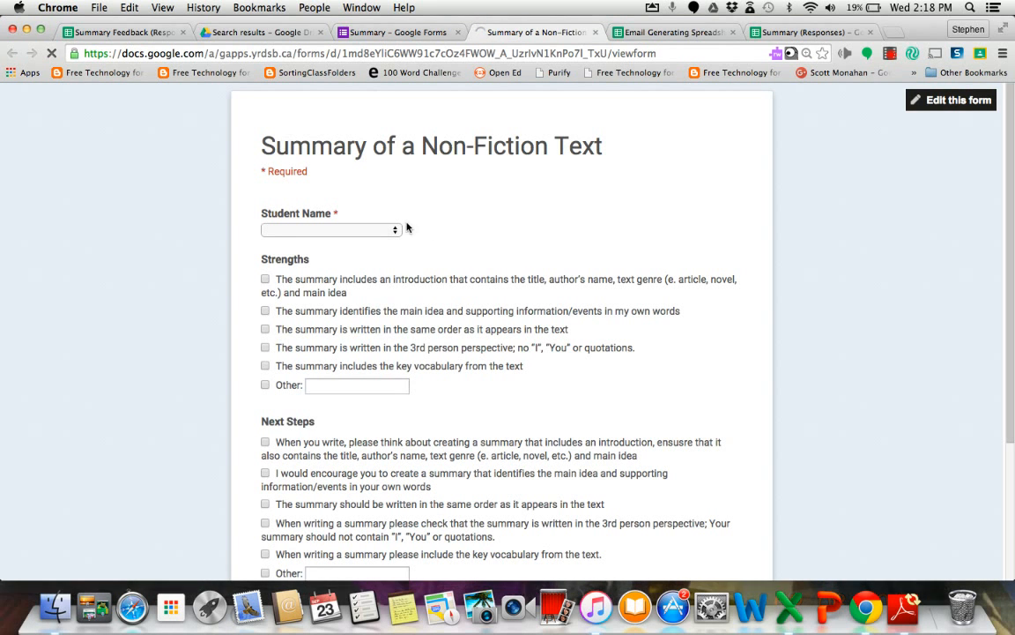
# - Submit a response for a student with the 3rd person perspective and key vocabulary strengths, plus the next step about writing in text order
pyautogui.click(396, 230)
pyautogui.click(306, 363)
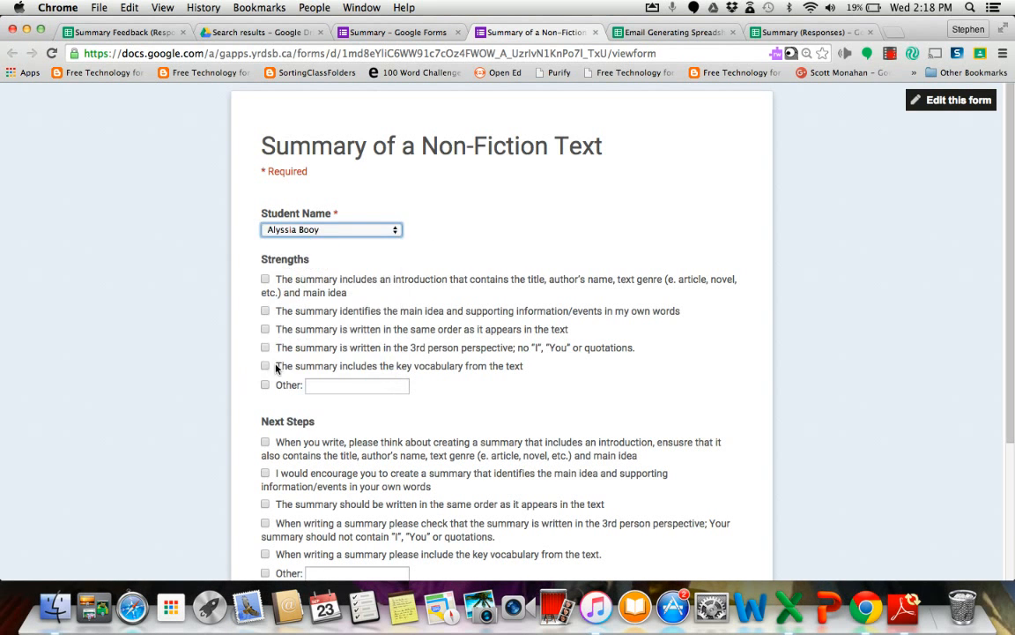
pyautogui.click(265, 347)
pyautogui.click(265, 365)
pyautogui.scroll(-3, 266, 370)
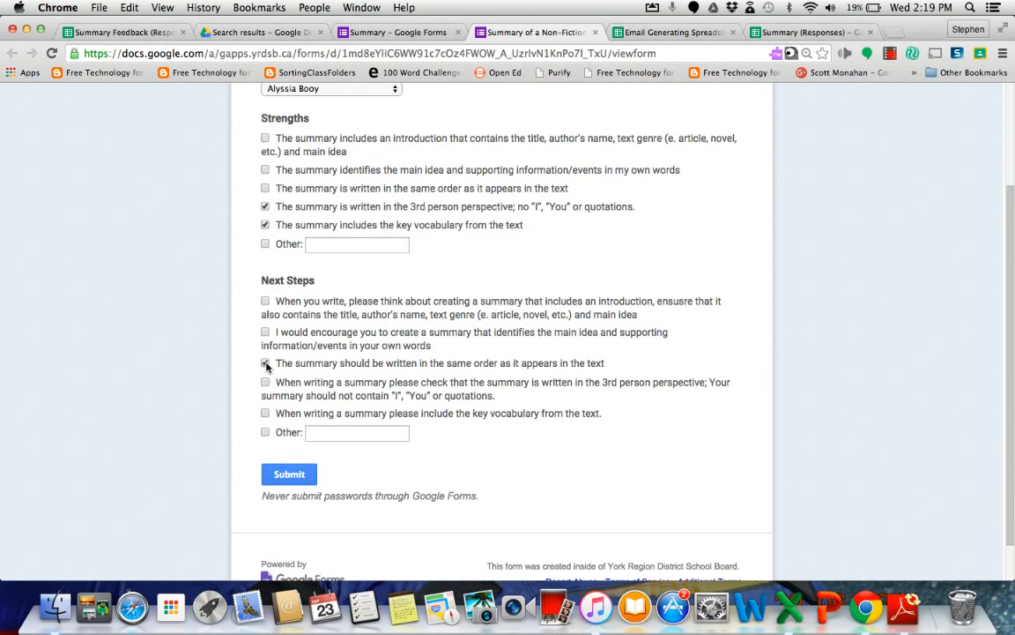
pyautogui.click(290, 474)
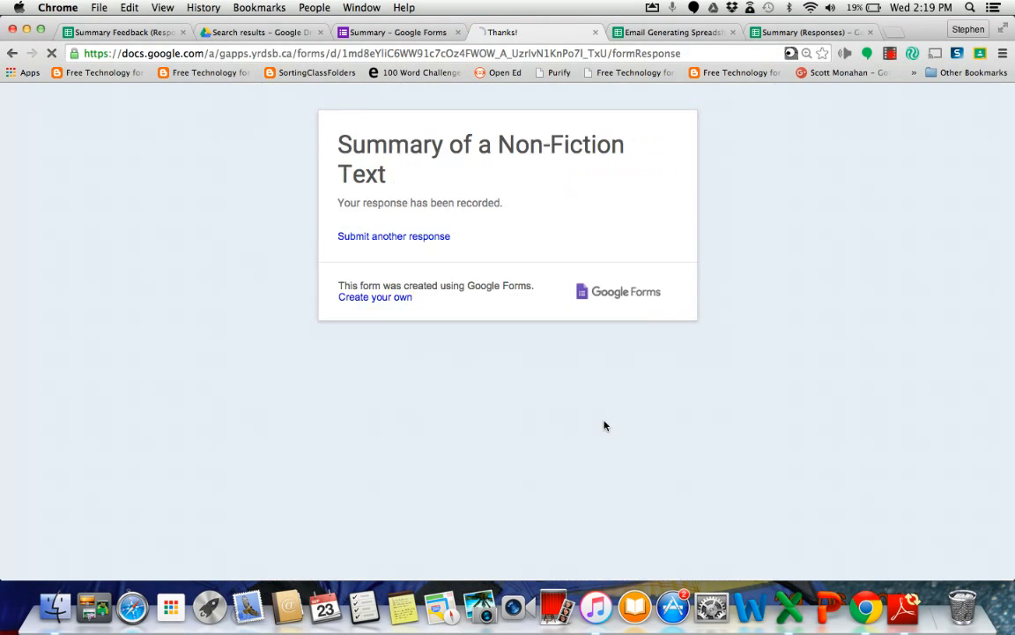
# - Review the new response row in Summary (Responses), including its formula copy-down status, merged document link and document merge status
pyautogui.click(804, 32)
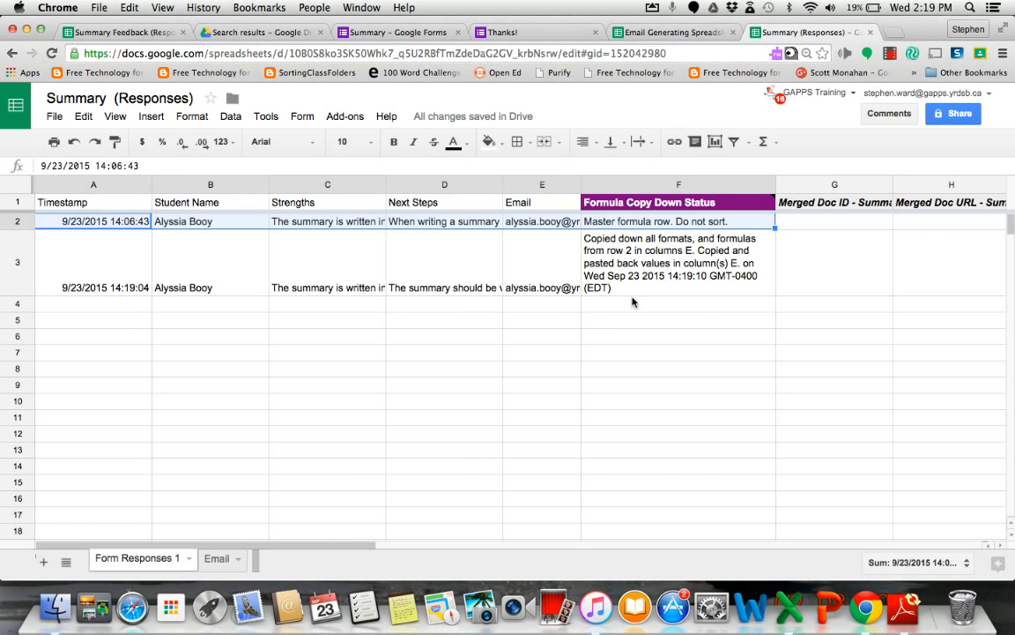
pyautogui.hscroll(7, 632, 302)
pyautogui.hscroll(-3, 632, 303)
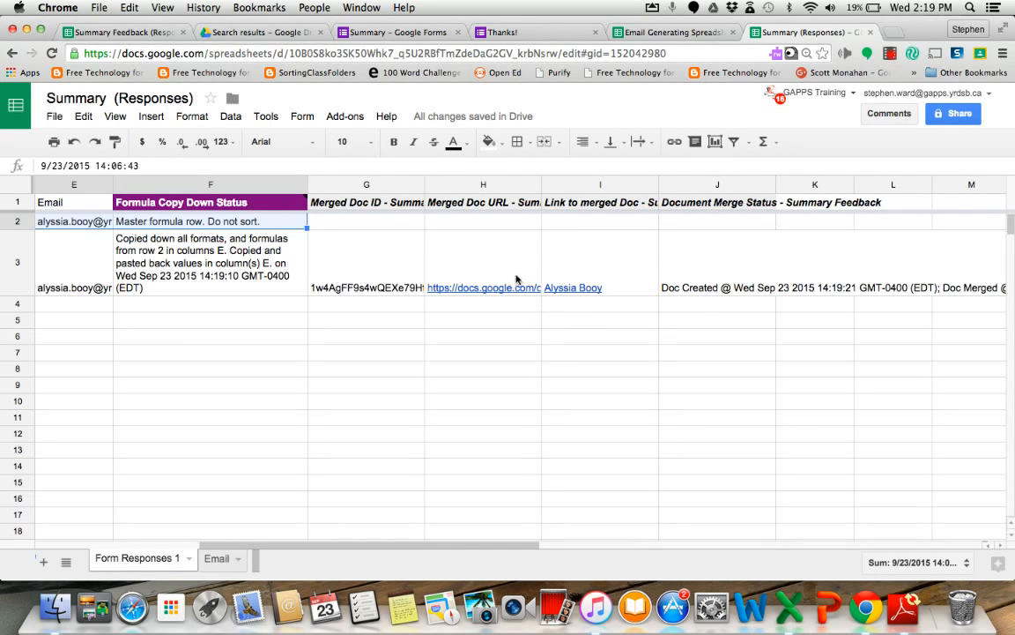
pyautogui.moveTo(579, 289)
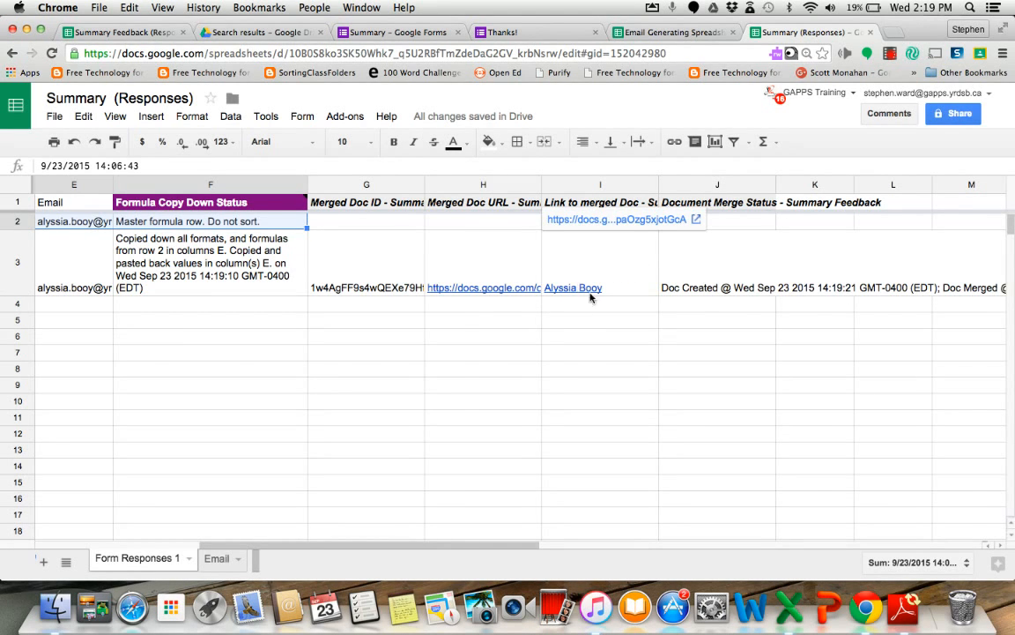
pyautogui.hscroll(5, 638, 309)
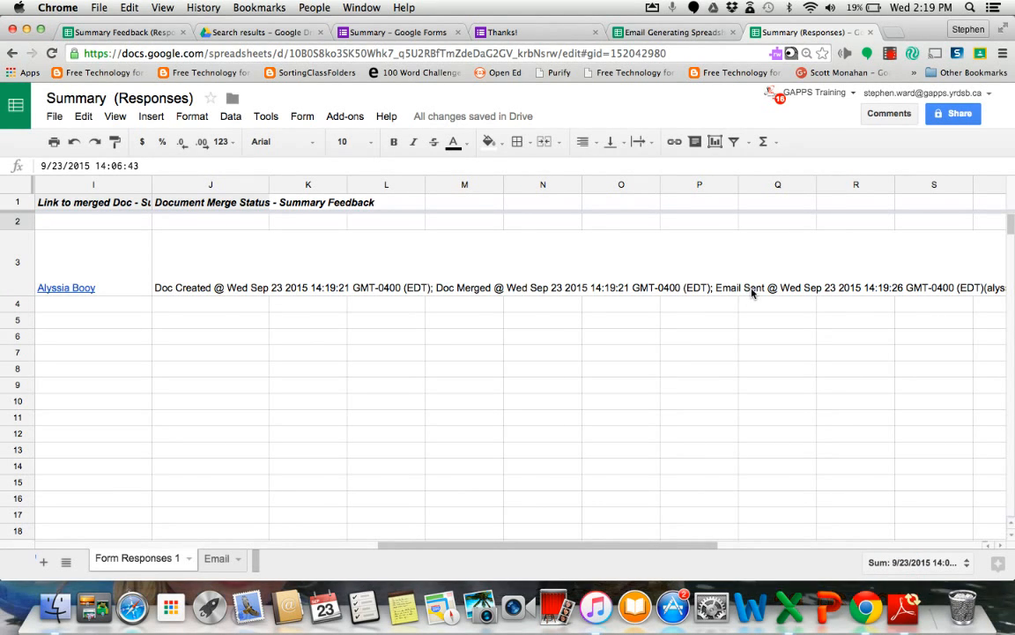
pyautogui.hscroll(3, 752, 293)
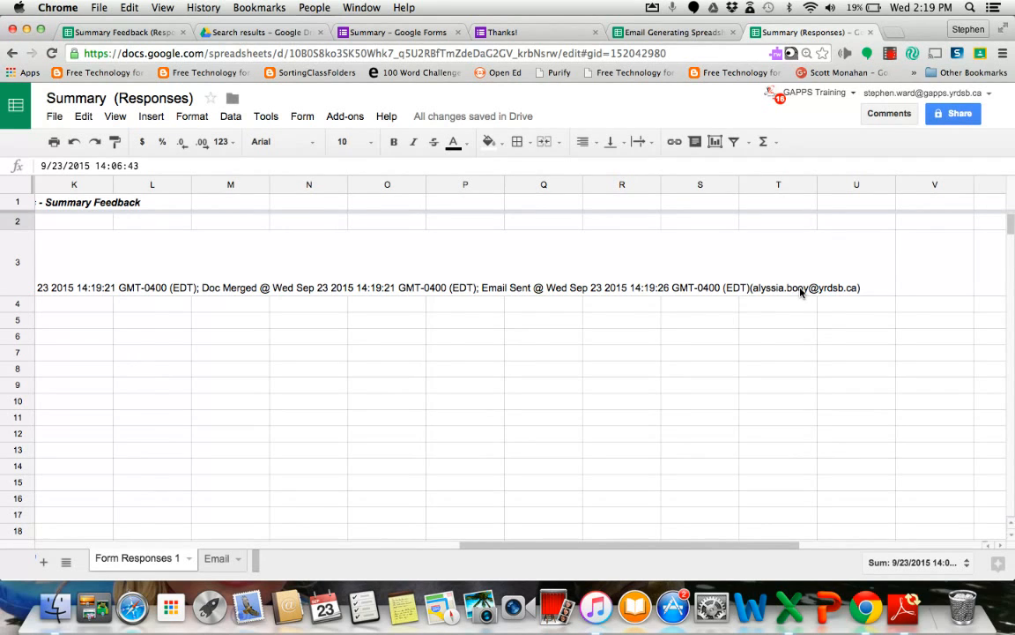
pyautogui.hscroll(-5, 602, 275)
pyautogui.hscroll(5, 602, 276)
pyautogui.hscroll(-10, 602, 276)
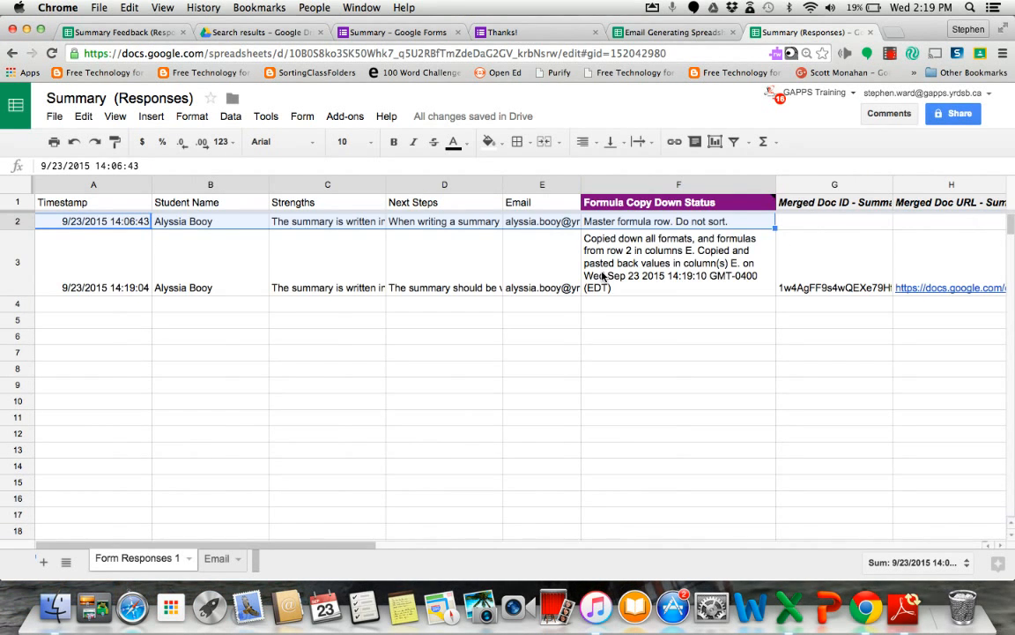